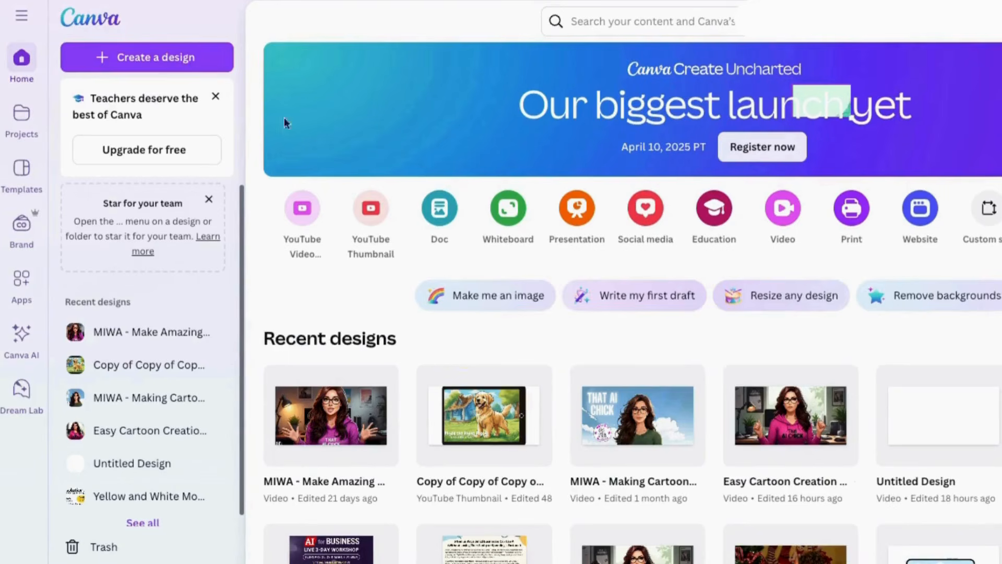
- Create a blank video design and add two more empty pages, keeping the first page selected
{"action": "left_click", "coordinate": [784, 214]}
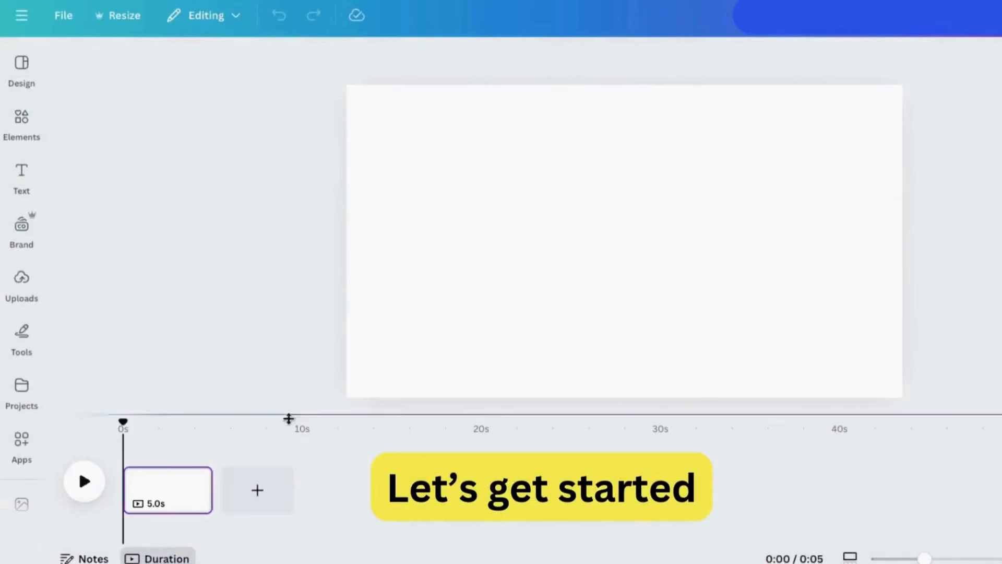
{"action": "left_click", "coordinate": [260, 492]}
{"action": "left_click", "coordinate": [351, 494]}
{"action": "left_click", "coordinate": [175, 502]}
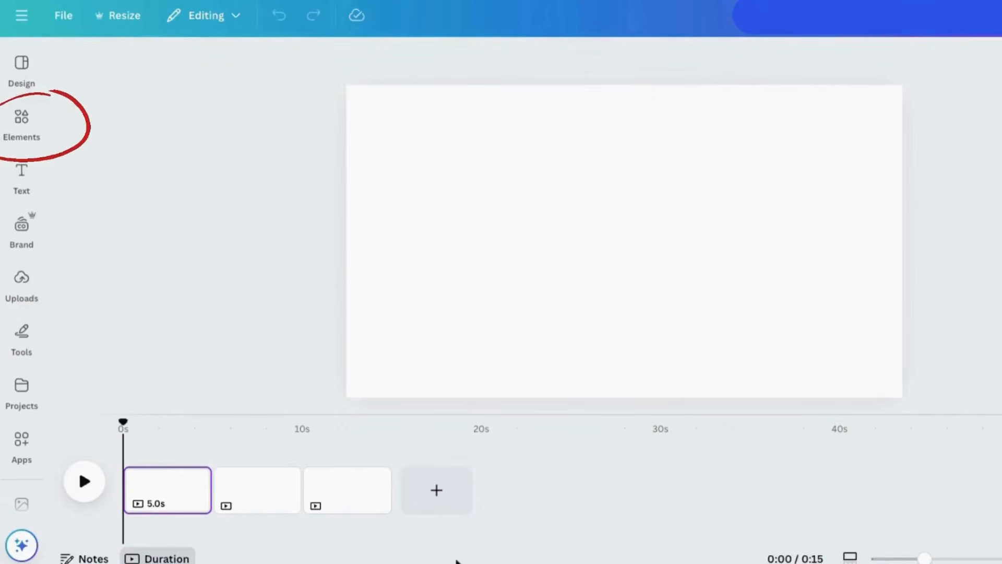
- Search the elements library for "park" and show all matching graphics
{"action": "left_click", "coordinate": [22, 121]}
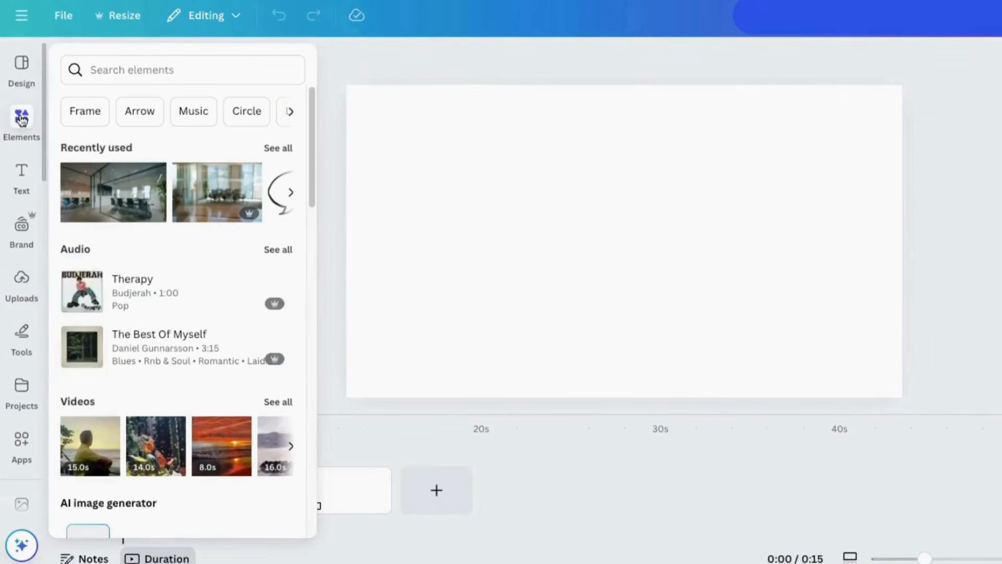
{"action": "left_click", "coordinate": [119, 69]}
{"action": "type", "text": "park"}
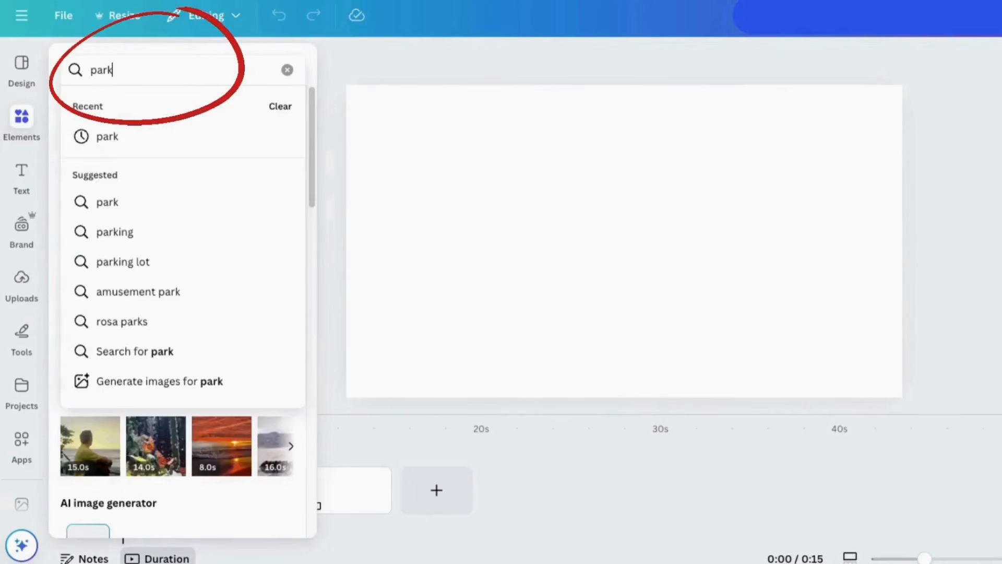
{"action": "key", "text": "Return"}
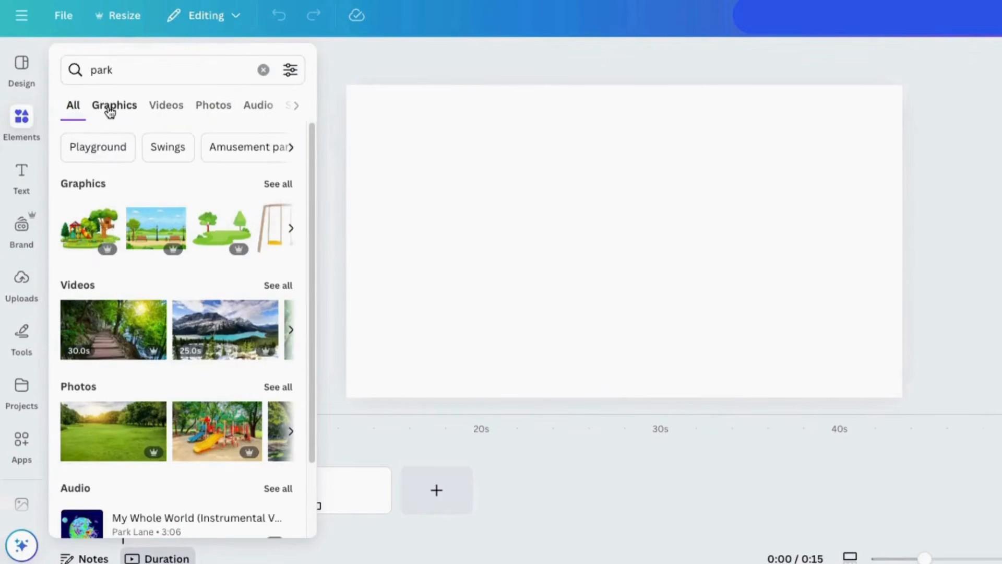
{"action": "left_click", "coordinate": [278, 185]}
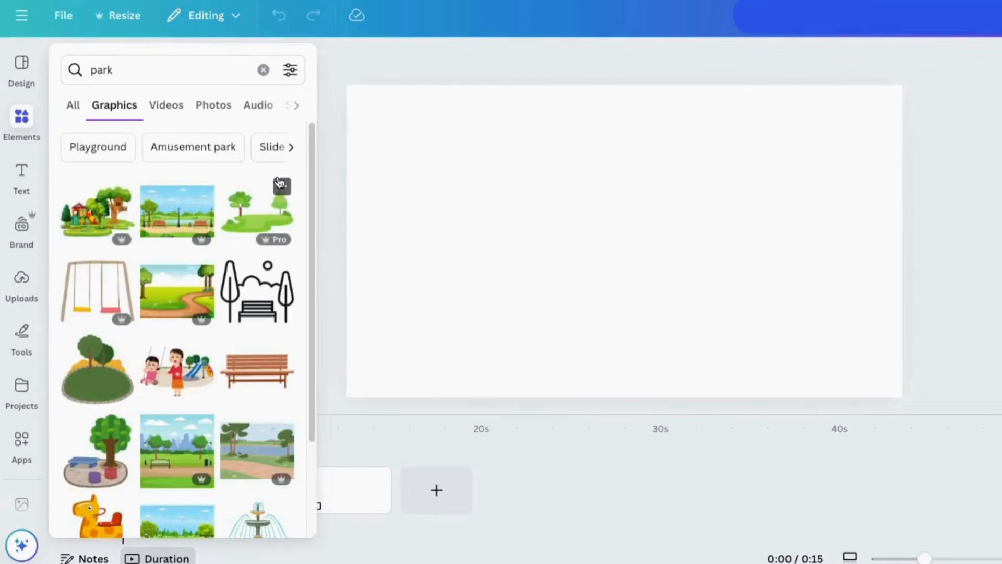
- Filter the park graphics to Free items and browse the filtered results
{"action": "left_click", "coordinate": [288, 73]}
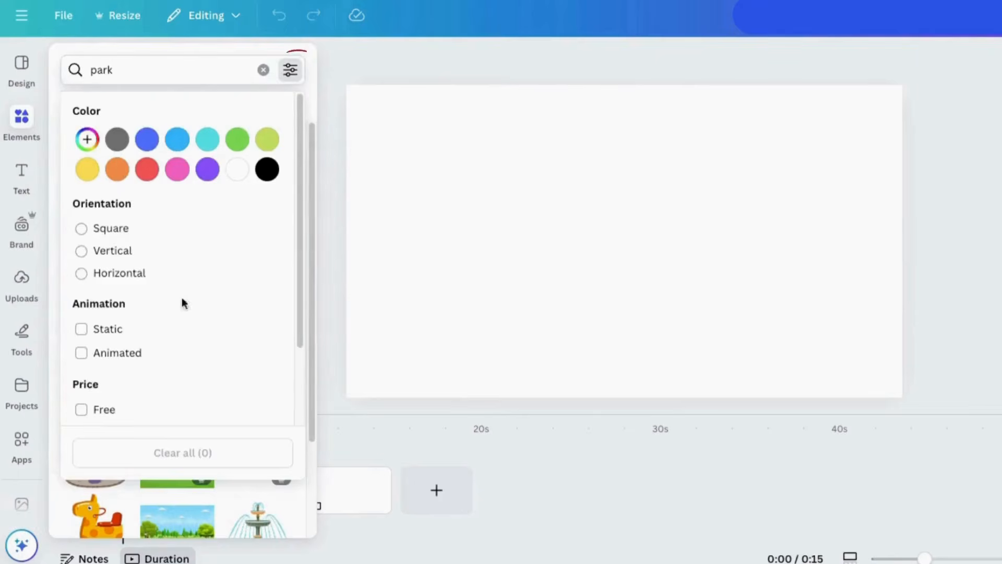
{"action": "scroll", "coordinate": [139, 383], "scroll_direction": "down", "scroll_amount": 1}
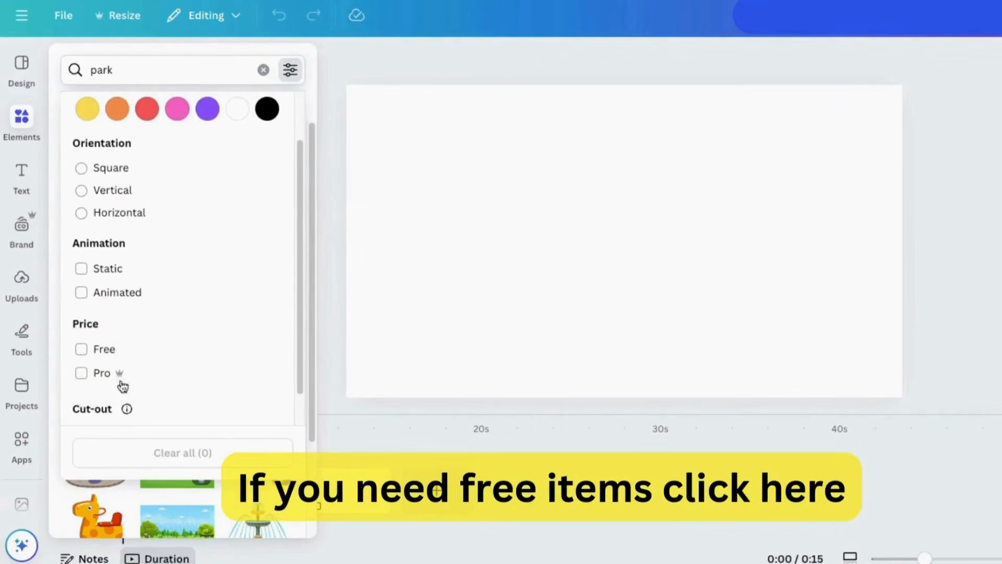
{"action": "left_click", "coordinate": [113, 348]}
{"action": "left_click", "coordinate": [318, 148]}
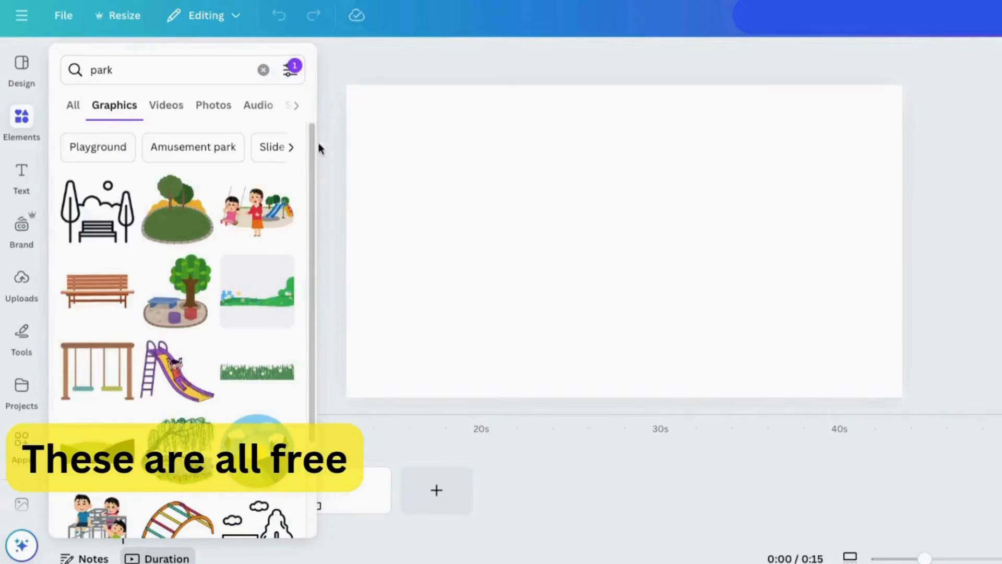
{"action": "scroll", "coordinate": [305, 233], "scroll_direction": "down", "scroll_amount": 3}
{"action": "scroll", "coordinate": [305, 233], "scroll_direction": "down", "scroll_amount": 10}
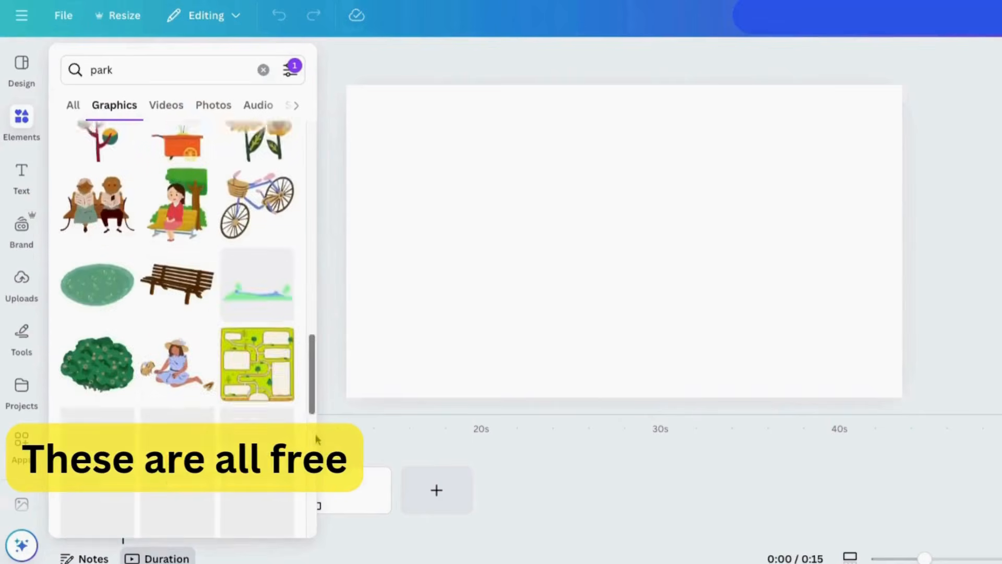
{"action": "left_click_drag", "start_coordinate": [315, 350], "coordinate": [314, 126]}
- Remove the Free filter from the park graphics search
{"action": "left_click", "coordinate": [286, 80]}
{"action": "left_click", "coordinate": [84, 412]}
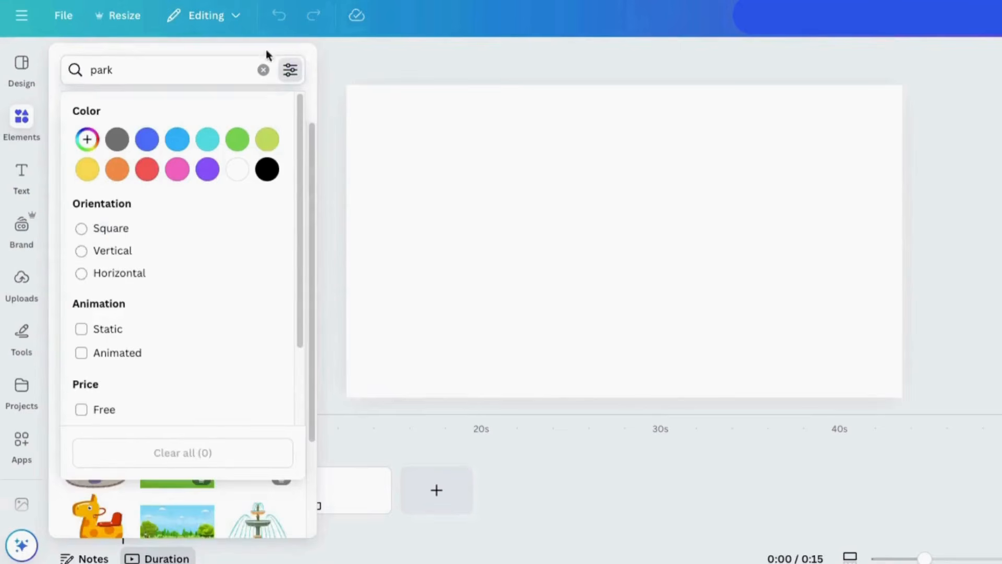
{"action": "left_click", "coordinate": [311, 149]}
- Add the park scene with the bench and lake, enlarge it to page height and place it over the page's right side
{"action": "scroll", "coordinate": [181, 359], "scroll_direction": "down", "scroll_amount": 3}
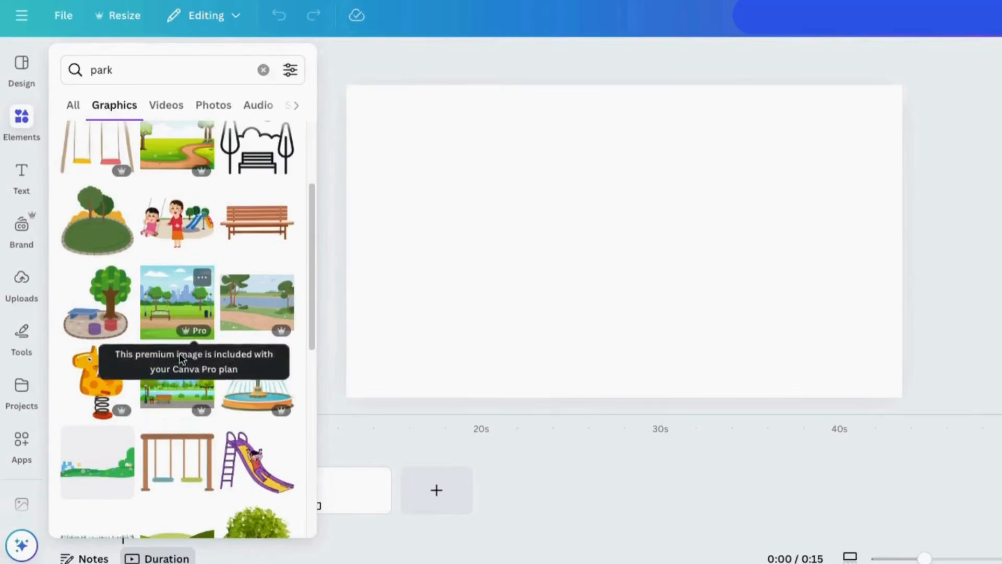
{"action": "left_click", "coordinate": [177, 379]}
{"action": "left_click_drag", "start_coordinate": [637, 246], "coordinate": [531, 207]}
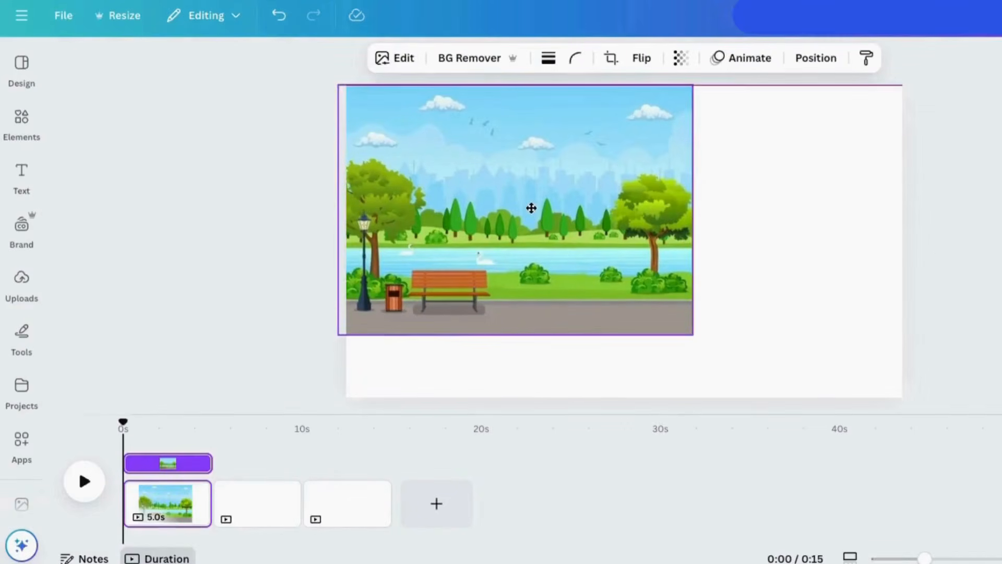
{"action": "left_click_drag", "start_coordinate": [692, 326], "coordinate": [847, 364]}
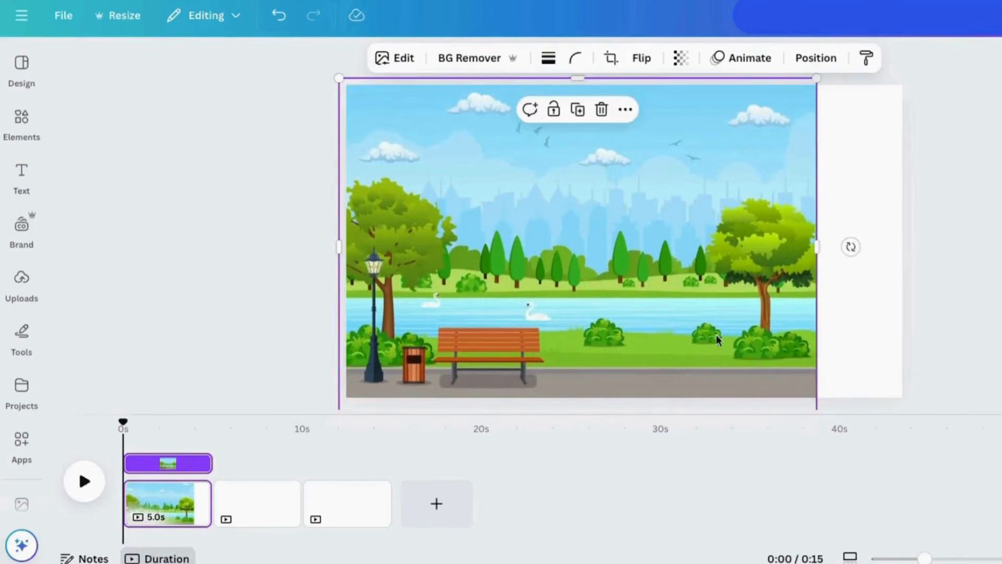
{"action": "left_click_drag", "start_coordinate": [717, 335], "coordinate": [713, 323]}
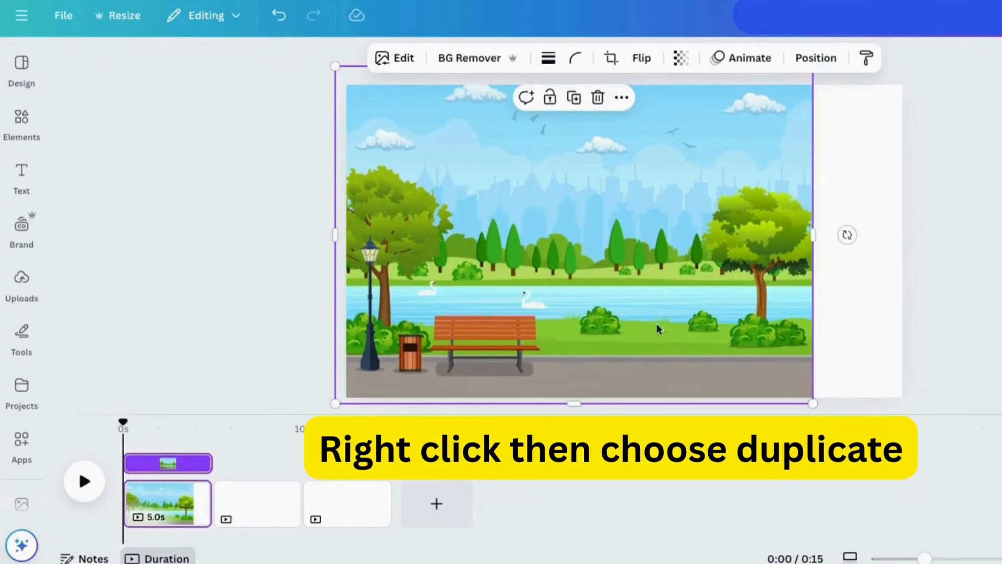
{"action": "left_click_drag", "start_coordinate": [557, 324], "coordinate": [645, 322]}
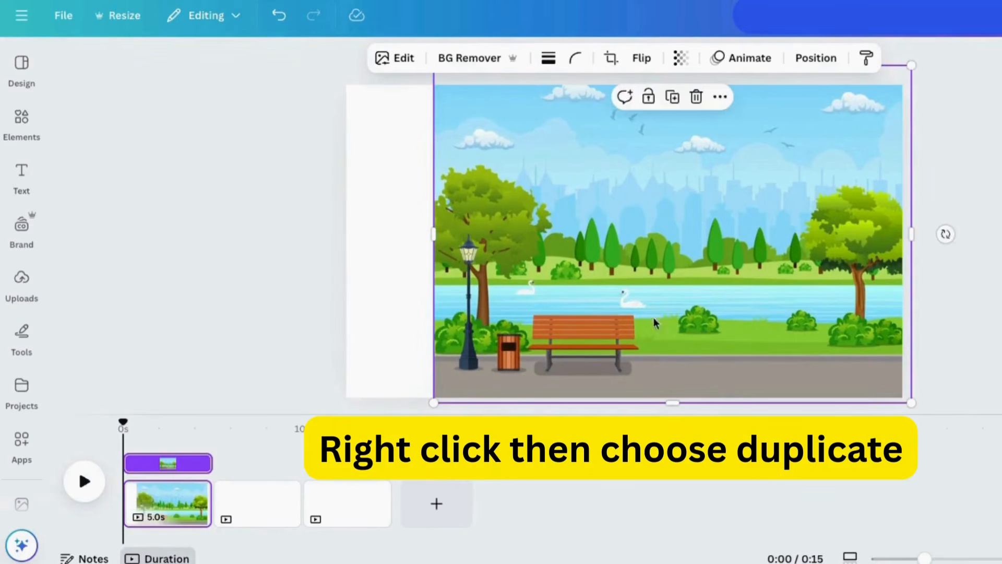
- Duplicate the park scene and flip the copy horizontally
{"action": "right_click", "coordinate": [569, 252]}
{"action": "left_click", "coordinate": [622, 220]}
{"action": "left_click_drag", "start_coordinate": [671, 235], "coordinate": [513, 232]}
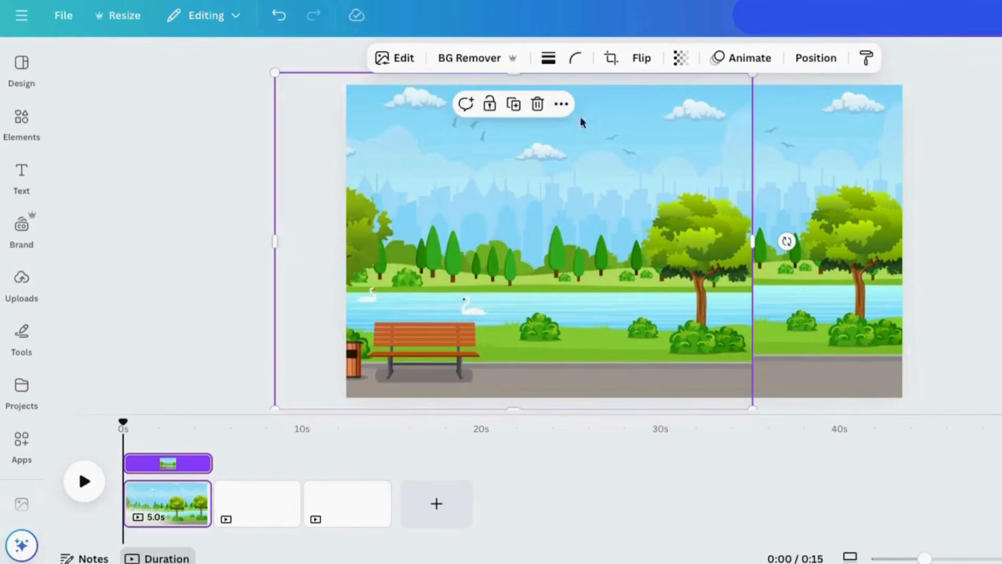
{"action": "left_click", "coordinate": [642, 58]}
{"action": "left_click", "coordinate": [652, 97]}
- Join the flipped copy to the original park scene's left edge, closing the seam so the background fills the page
{"action": "left_click_drag", "start_coordinate": [585, 261], "coordinate": [269, 257]}
{"action": "left_click", "coordinate": [986, 216]}
{"action": "left_click", "coordinate": [414, 238]}
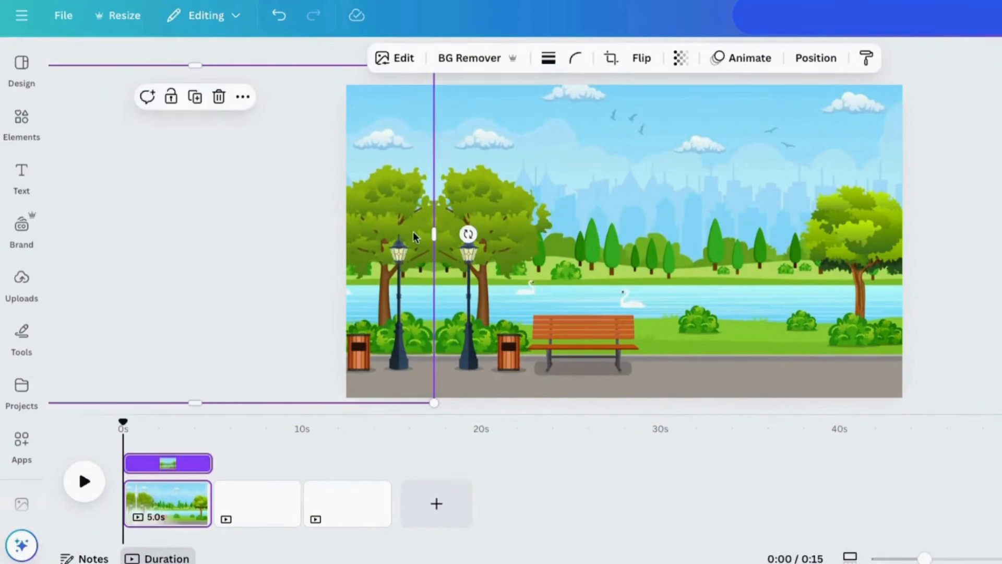
{"action": "key", "text": "Right"}
{"action": "key", "text": "Right"}
{"action": "key", "text": "Escape"}
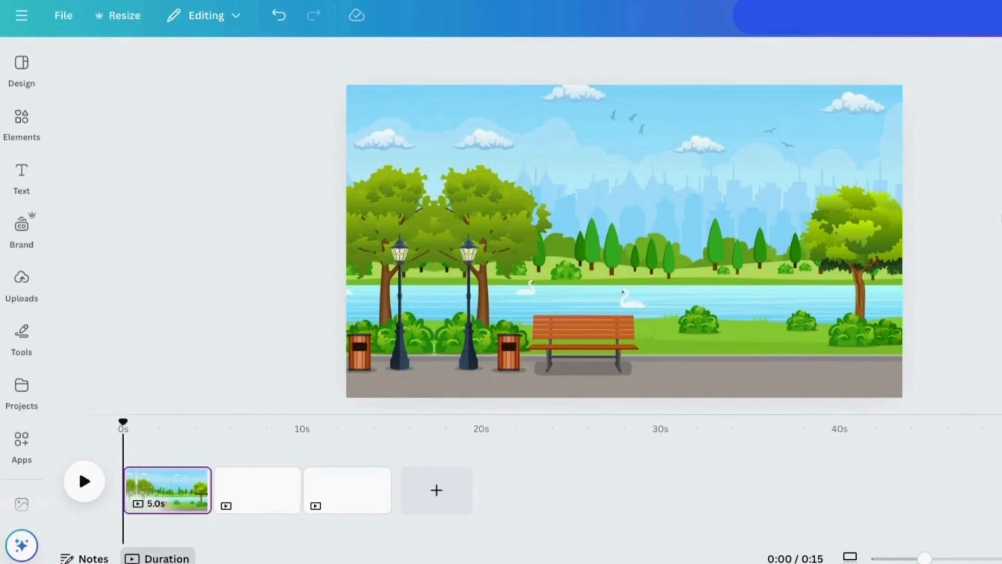
- Group the two park scenes, enlarge the group and shift it right so both lampposts stand near the page's centre
{"action": "left_click", "coordinate": [635, 177]}
{"action": "left_click", "coordinate": [365, 152], "text": "shift"}
{"action": "left_click", "coordinate": [385, 97]}
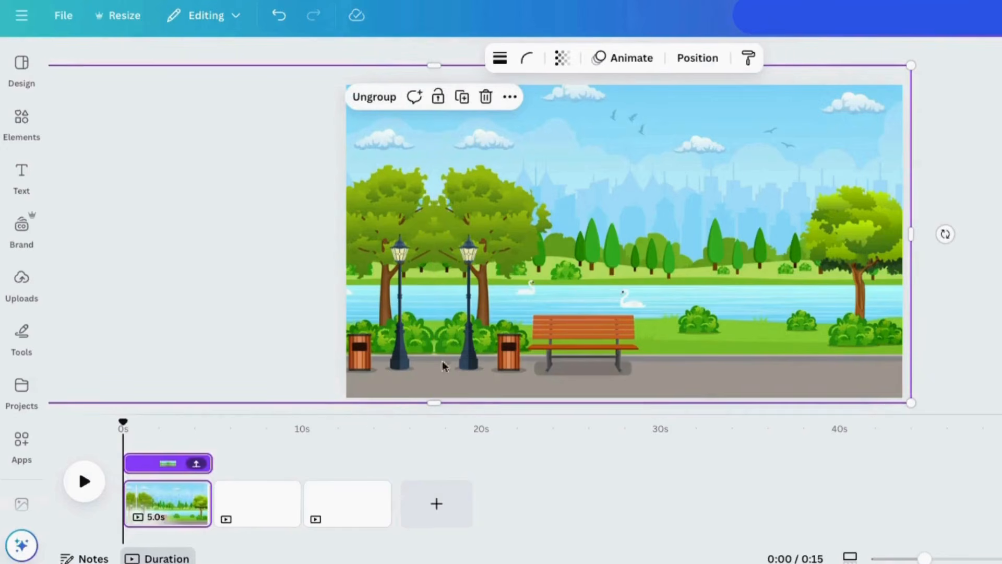
{"action": "left_click_drag", "start_coordinate": [900, 400], "coordinate": [986, 475]}
{"action": "left_click_drag", "start_coordinate": [841, 284], "coordinate": [966, 267]}
{"action": "key", "text": "Escape"}
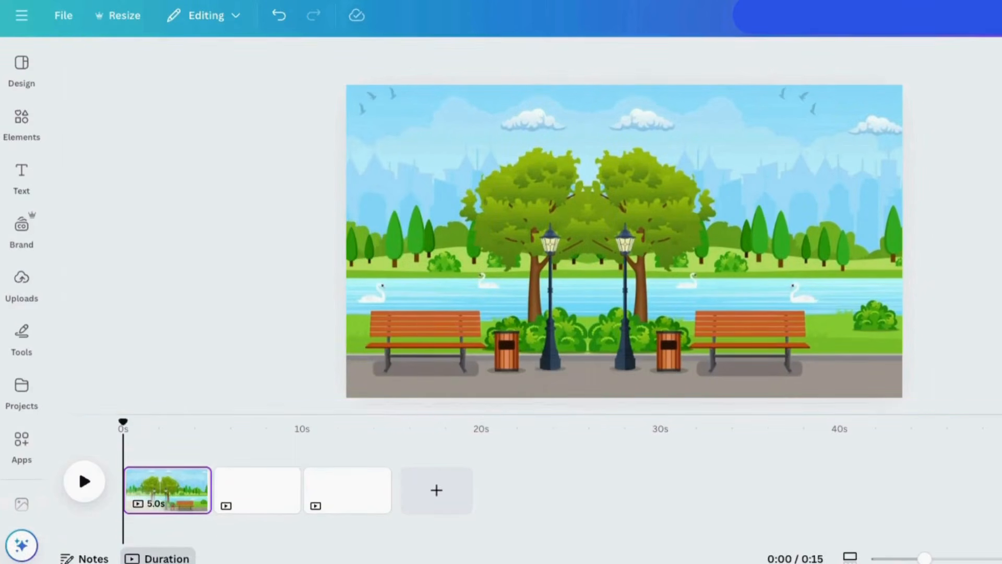
- Search the graphics for "walking" and filter the results to Animated
{"action": "left_click", "coordinate": [22, 119]}
{"action": "double_click", "coordinate": [152, 65]}
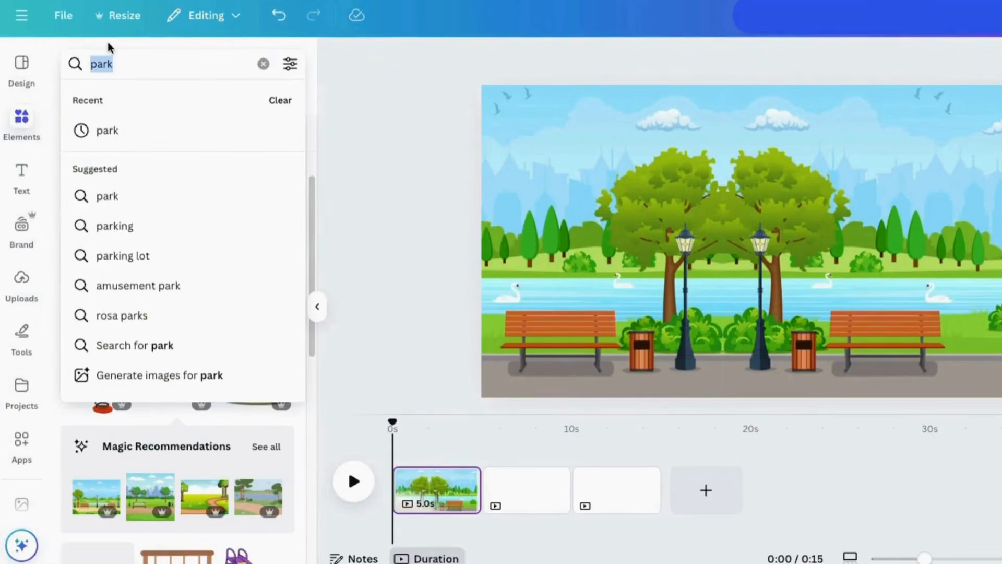
{"action": "type", "text": "walking"}
{"action": "key", "text": "Return"}
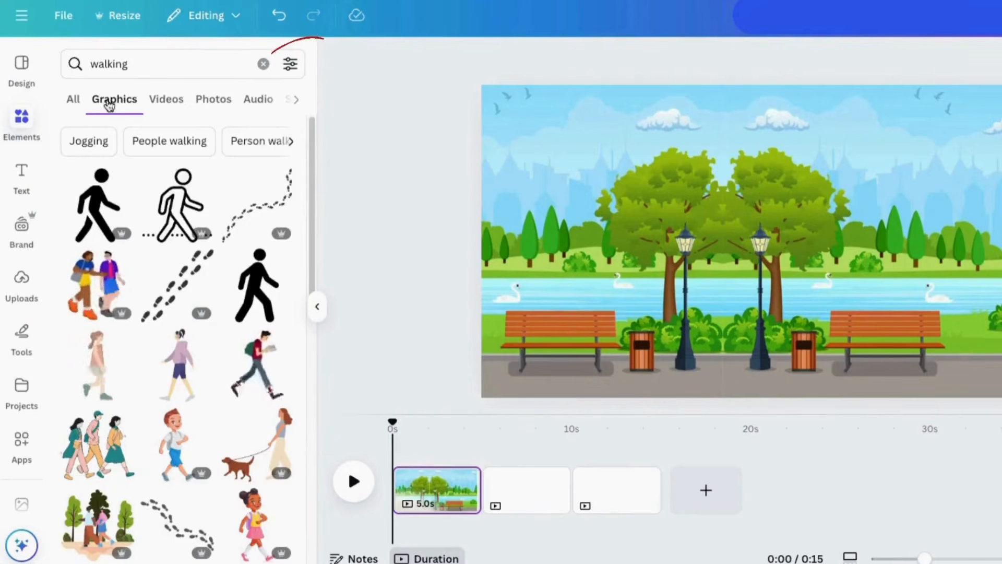
{"action": "left_click", "coordinate": [290, 65]}
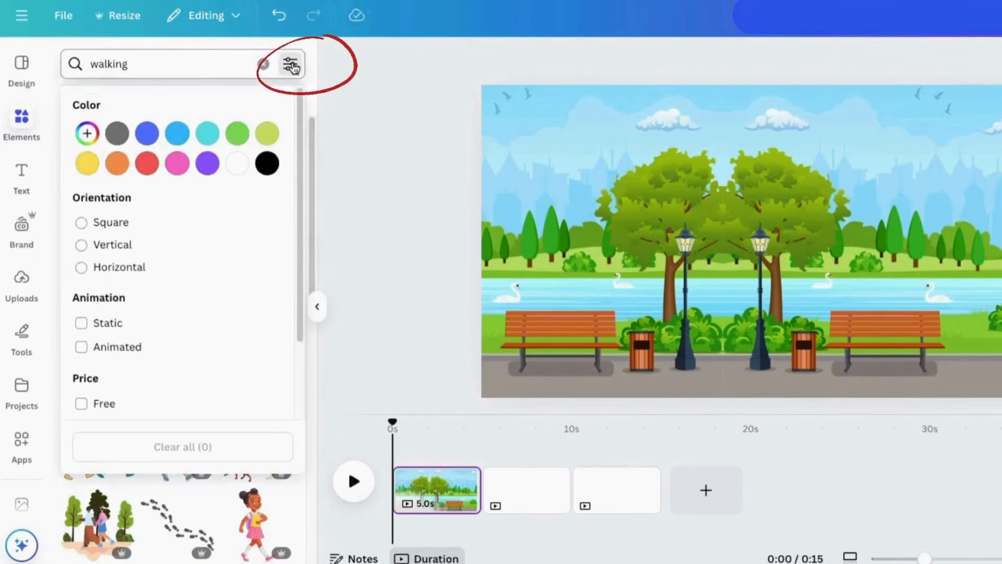
{"action": "left_click", "coordinate": [114, 347]}
- Add the animated man with the megaphone, shrink him and stand him on the path at the page's right end
{"action": "scroll", "coordinate": [294, 207], "scroll_direction": "down", "scroll_amount": 2}
{"action": "scroll", "coordinate": [294, 206], "scroll_direction": "down", "scroll_amount": 5}
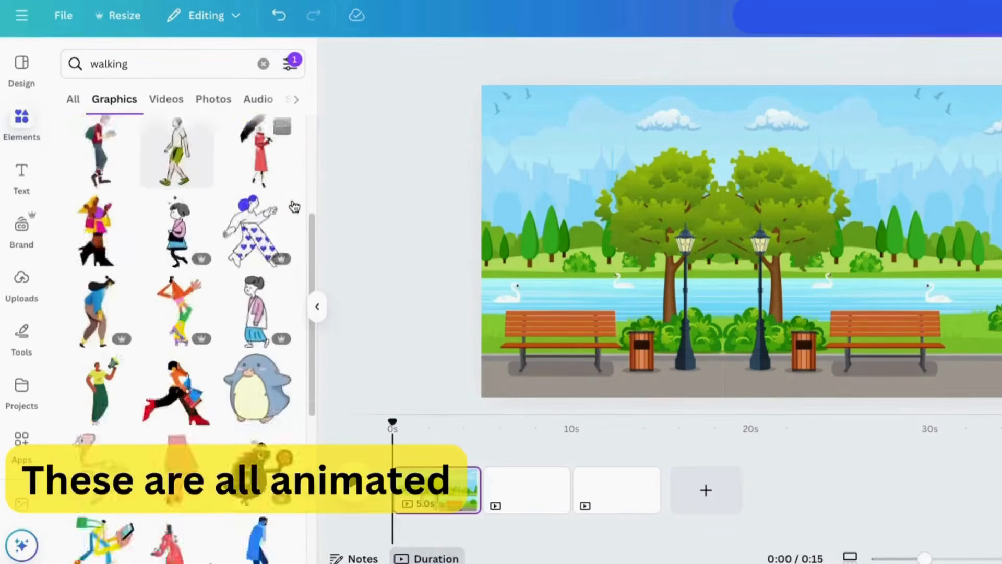
{"action": "scroll", "coordinate": [208, 361], "scroll_direction": "down", "scroll_amount": 4}
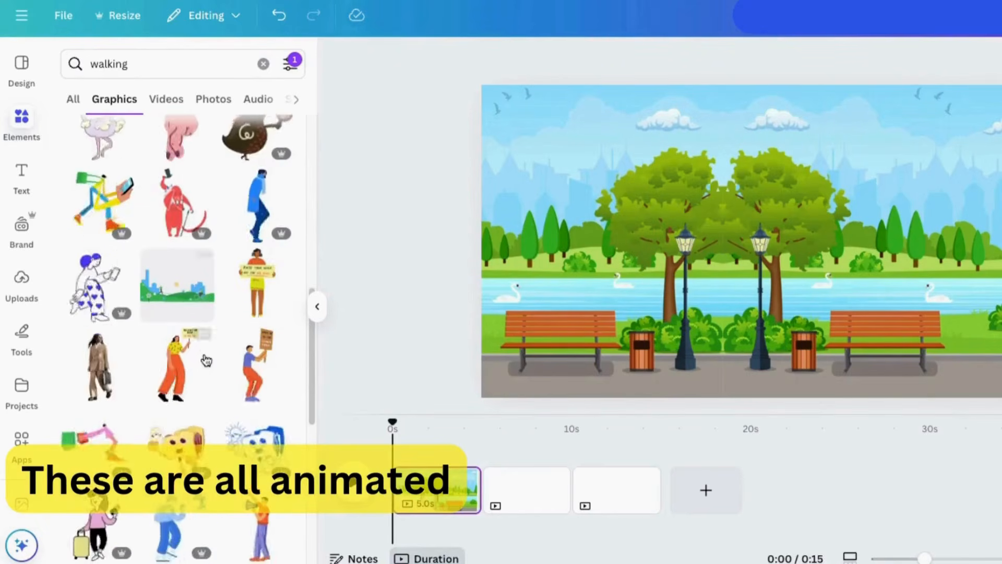
{"action": "scroll", "coordinate": [209, 360], "scroll_direction": "down", "scroll_amount": 2}
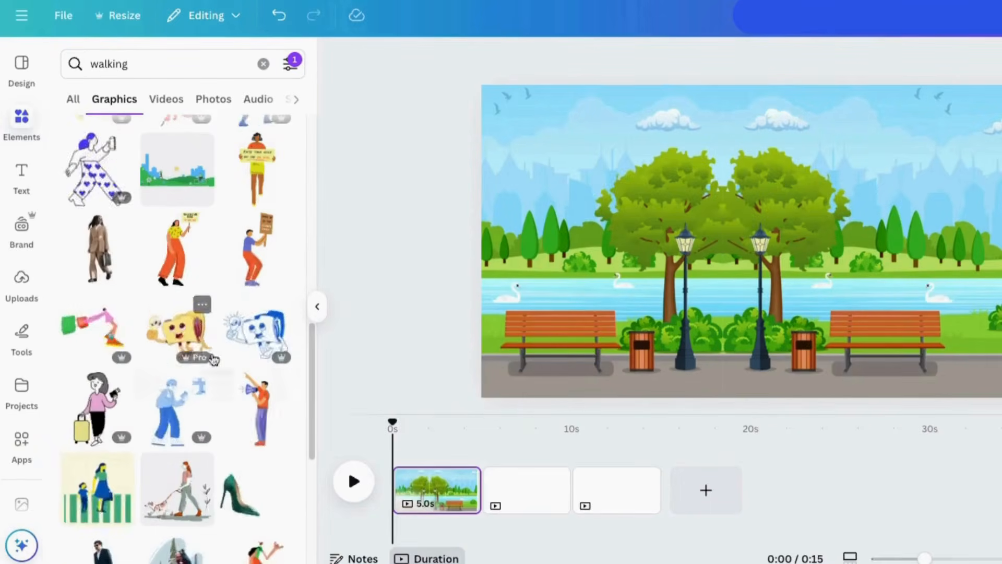
{"action": "left_click", "coordinate": [265, 412]}
{"action": "left_click_drag", "start_coordinate": [826, 116], "coordinate": [767, 228]}
{"action": "left_click_drag", "start_coordinate": [727, 285], "coordinate": [985, 307]}
{"action": "left_click_drag", "start_coordinate": [949, 251], "coordinate": [963, 276]}
{"action": "left_click_drag", "start_coordinate": [981, 313], "coordinate": [980, 306]}
{"action": "left_click_drag", "start_coordinate": [960, 268], "coordinate": [943, 241]}
{"action": "left_click_drag", "start_coordinate": [977, 304], "coordinate": [985, 312]}
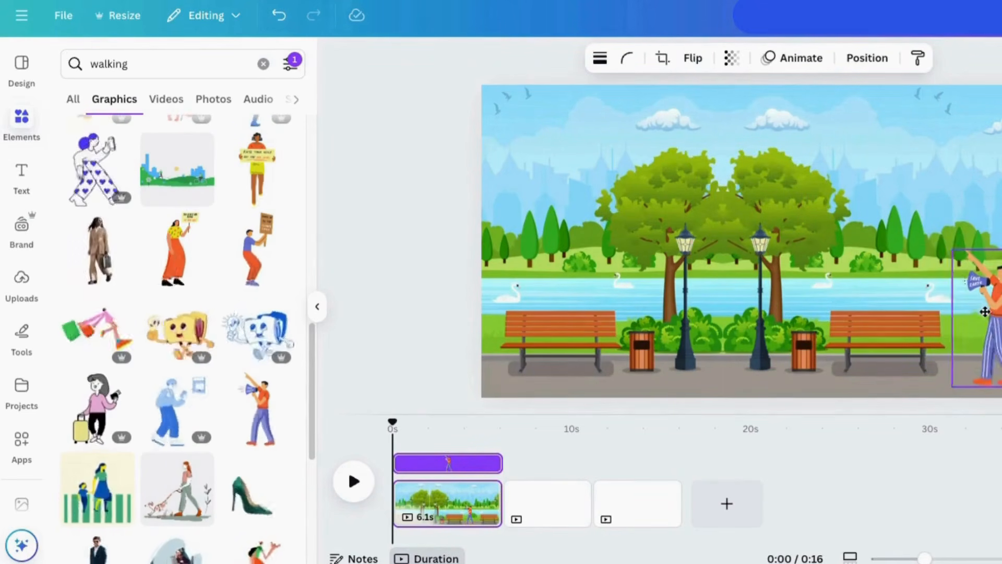
- Add the animated walking man in green shorts, shrink him, flip him to face right and place him at the path's left end
{"action": "left_click", "coordinate": [637, 190]}
{"action": "scroll", "coordinate": [148, 359], "scroll_direction": "down", "scroll_amount": 6}
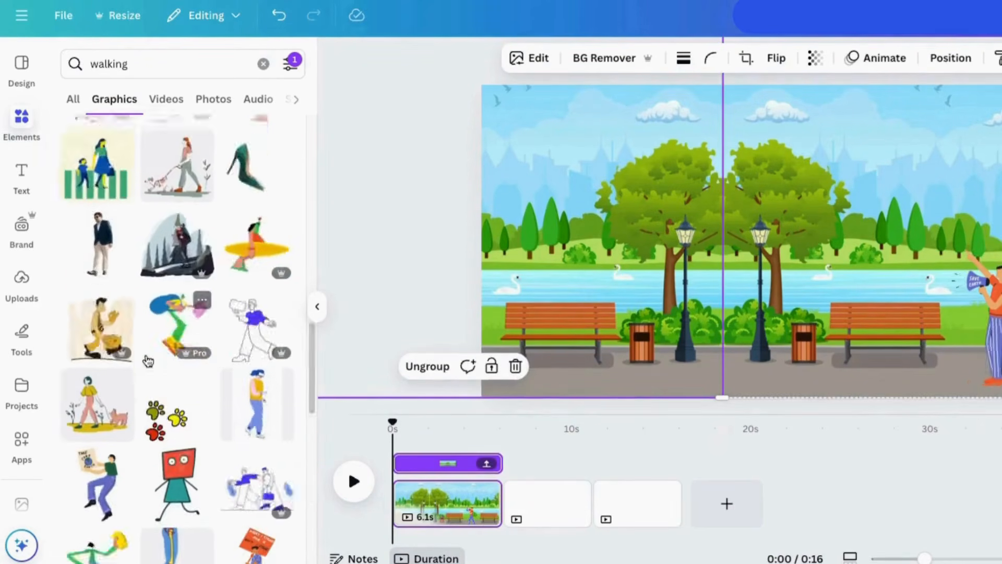
{"action": "scroll", "coordinate": [148, 360], "scroll_direction": "down", "scroll_amount": 5}
{"action": "left_click_drag", "start_coordinate": [308, 473], "coordinate": [302, 138]}
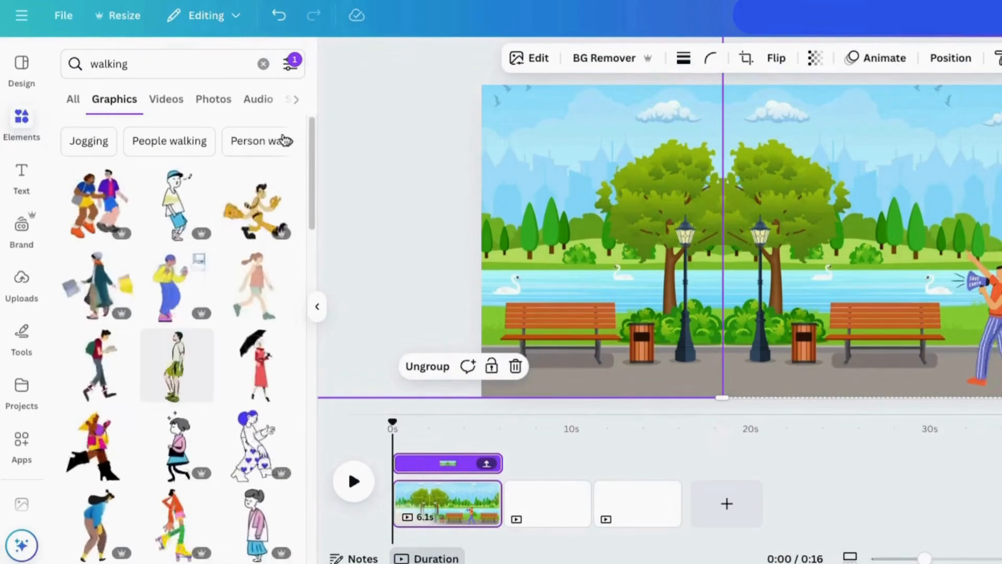
{"action": "left_click", "coordinate": [177, 364]}
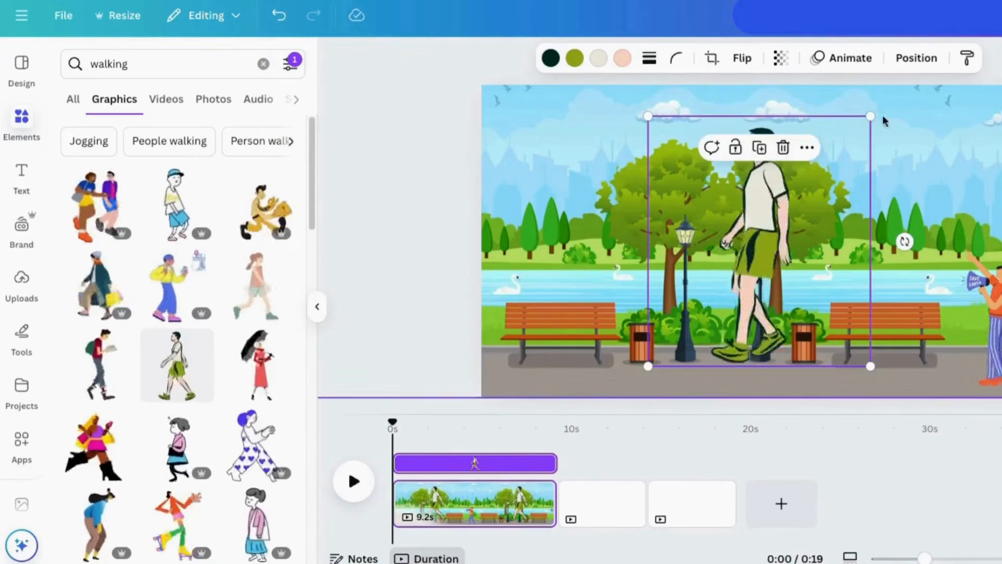
{"action": "left_click_drag", "start_coordinate": [871, 116], "coordinate": [768, 230]}
{"action": "left_click", "coordinate": [742, 58]}
{"action": "left_click_drag", "start_coordinate": [718, 296], "coordinate": [526, 307]}
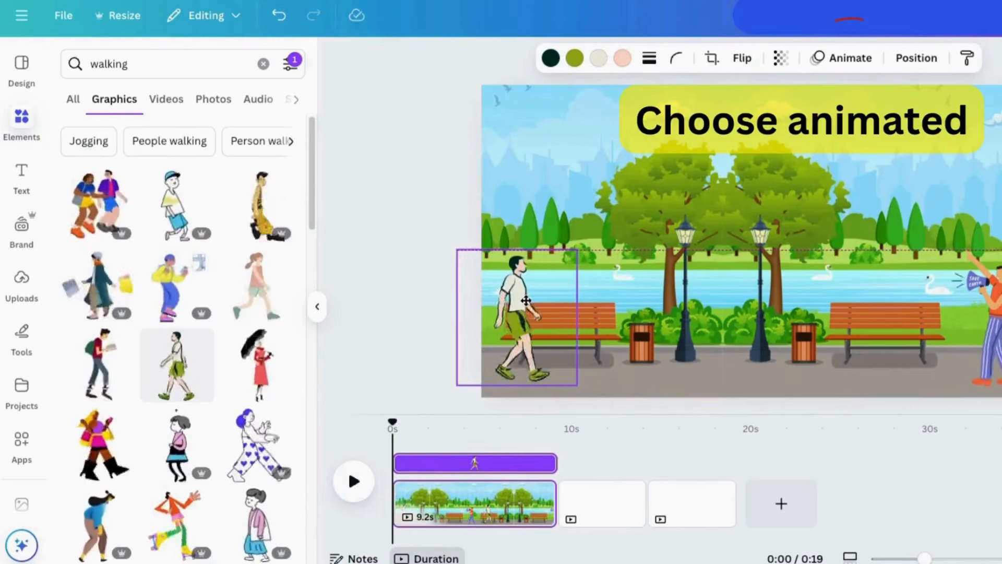
- Create a custom animation that moves the walking man along the path to the right, towards the man with the megaphone
{"action": "left_click", "coordinate": [846, 58]}
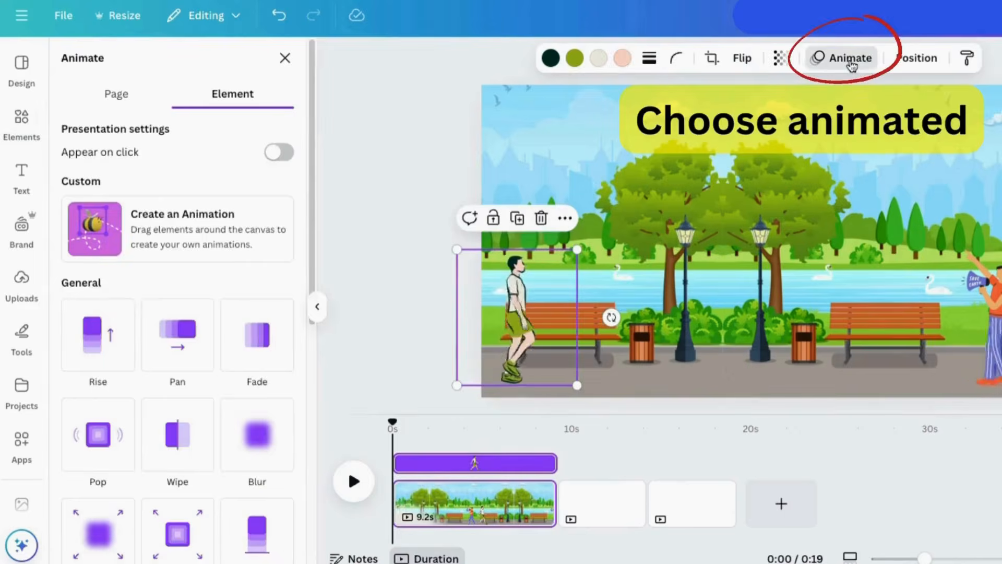
{"action": "left_click", "coordinate": [154, 248]}
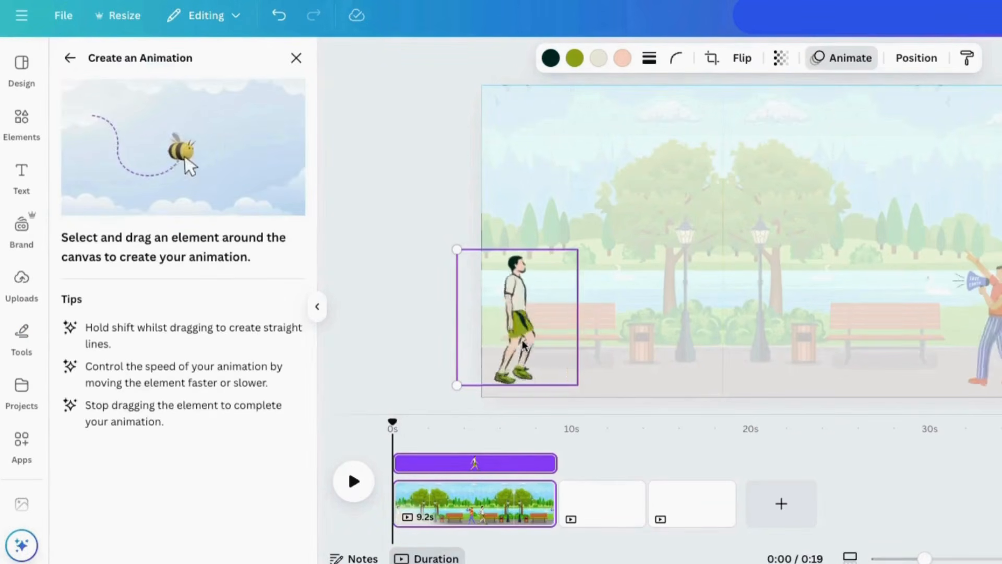
{"action": "left_click_drag", "start_coordinate": [524, 344], "coordinate": [563, 348]}
{"action": "left_click_drag", "start_coordinate": [629, 346], "coordinate": [791, 339]}
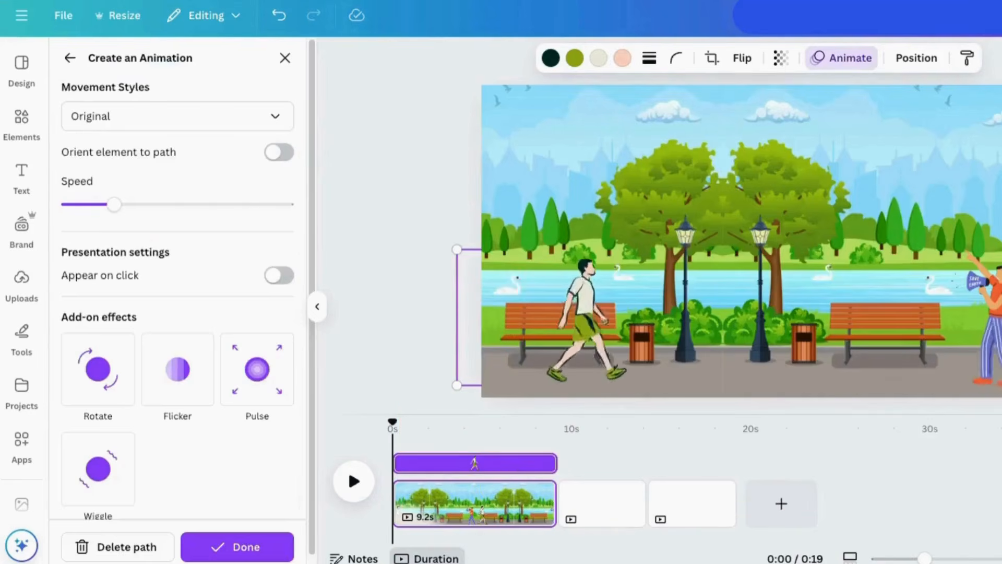
- Set the walking man's movement style to Steady and finish his animation
{"action": "left_click", "coordinate": [108, 119]}
{"action": "left_click", "coordinate": [103, 217]}
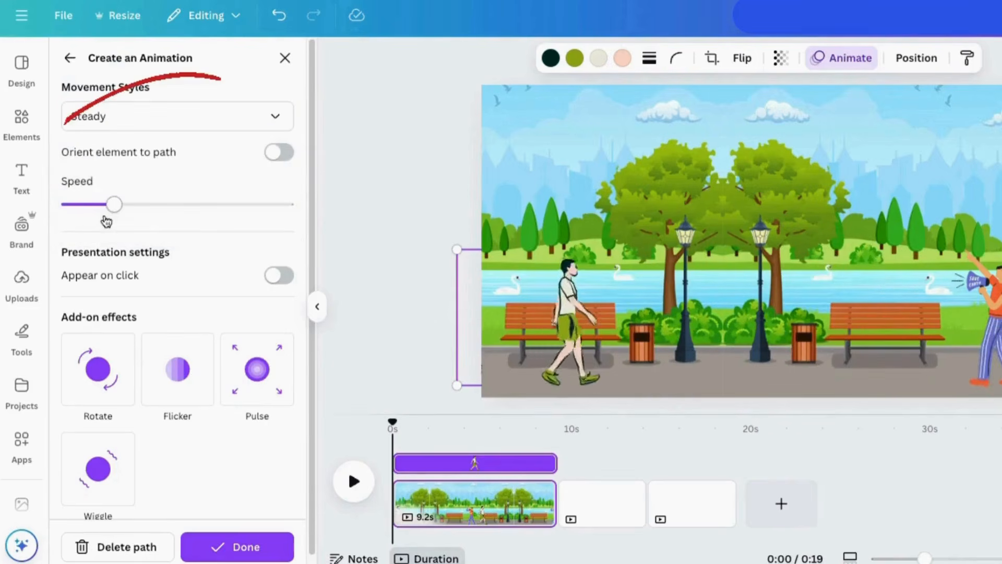
{"action": "left_click", "coordinate": [254, 552]}
- Create a custom animation that moves the man with the megaphone leftwards along the path until he leaves the page
{"action": "left_click", "coordinate": [982, 318]}
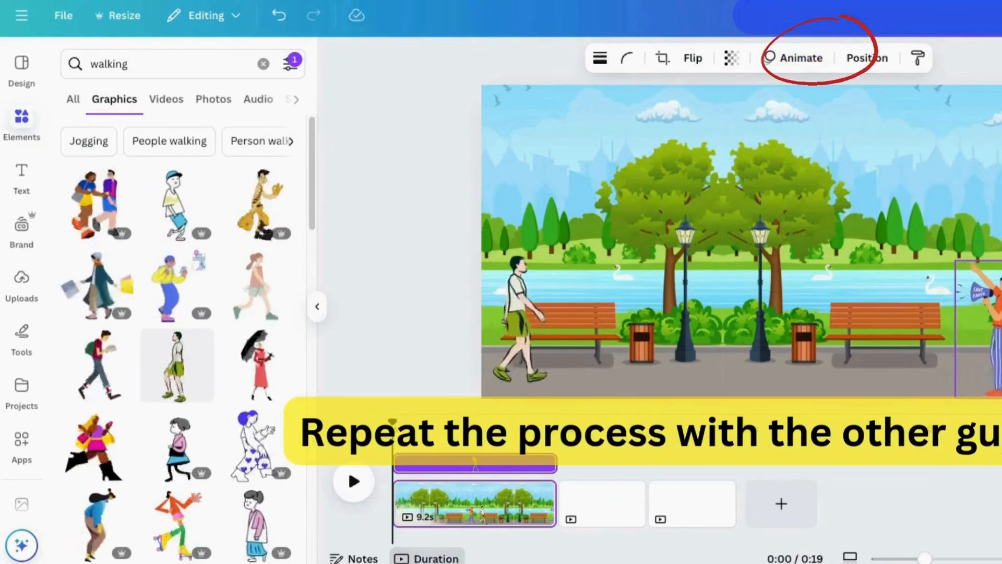
{"action": "left_click", "coordinate": [799, 57]}
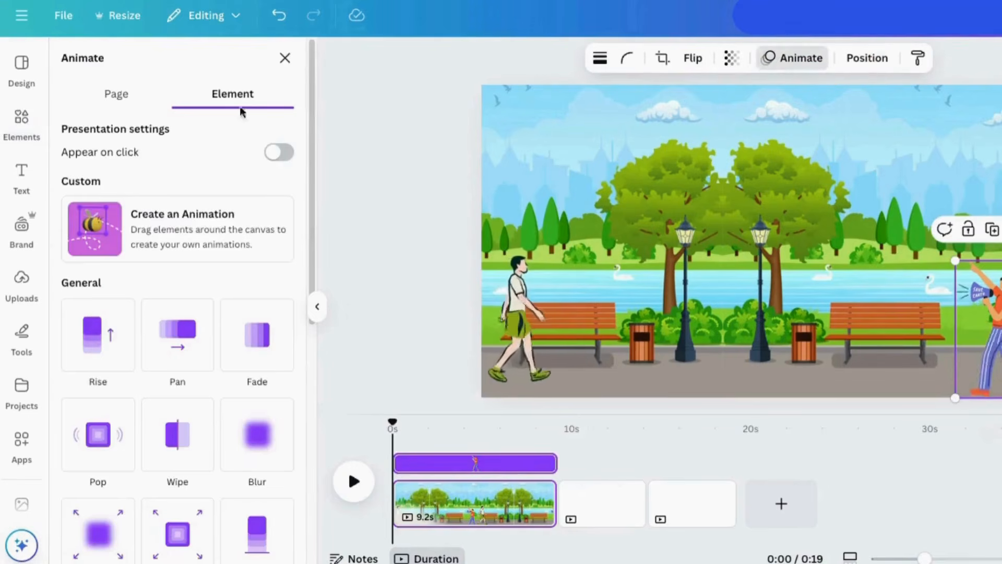
{"action": "left_click", "coordinate": [95, 225]}
{"action": "left_click_drag", "start_coordinate": [983, 381], "coordinate": [476, 380]}
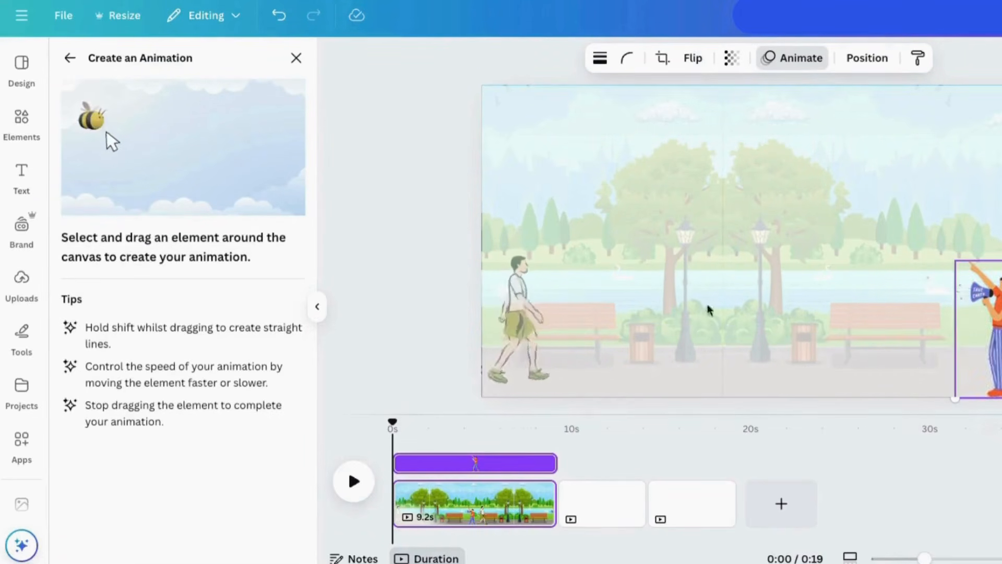
{"action": "left_click_drag", "start_coordinate": [905, 385], "coordinate": [431, 368]}
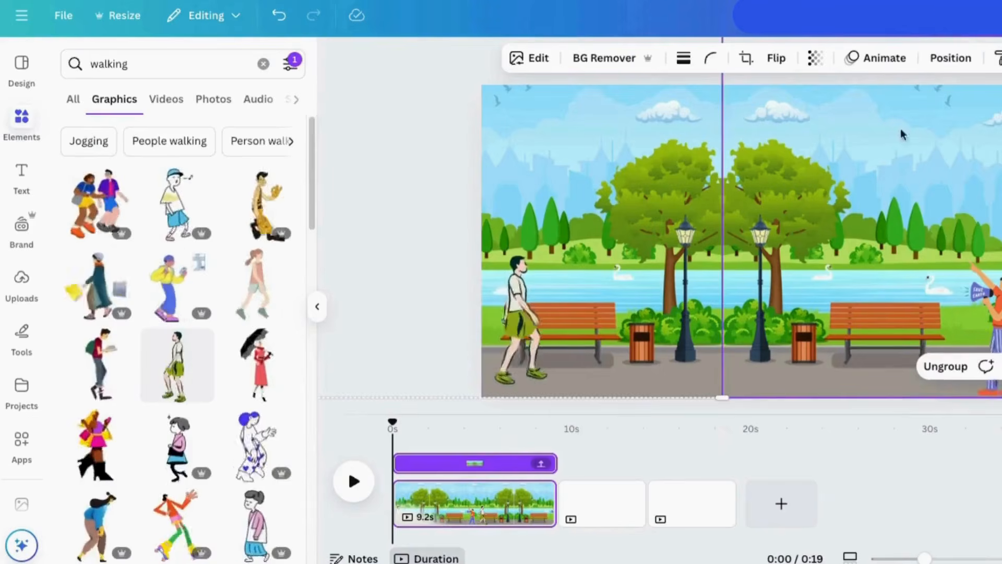
- Bring the man with the megaphone above the walking man in the layer order and preview the scene
{"action": "left_click", "coordinate": [946, 59]}
{"action": "left_click", "coordinate": [256, 100]}
{"action": "left_click_drag", "start_coordinate": [209, 215], "coordinate": [204, 184]}
{"action": "left_click", "coordinate": [353, 481]}
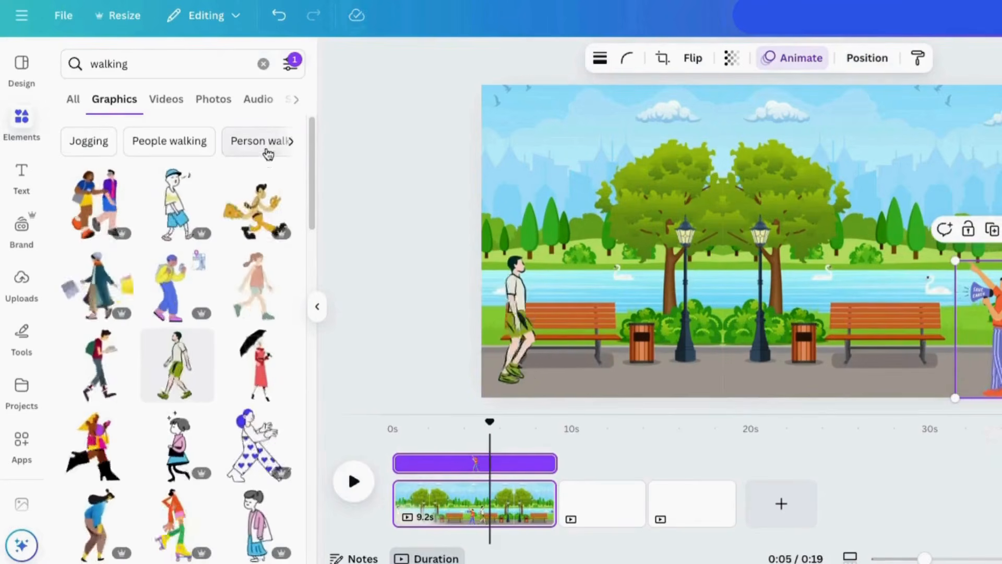
- Search the graphics for "duck", add the brown duck, shrink it and place it on the lake near the right-hand bench
{"action": "double_click", "coordinate": [117, 63]}
{"action": "type", "text": "duck"}
{"action": "key", "text": "Return"}
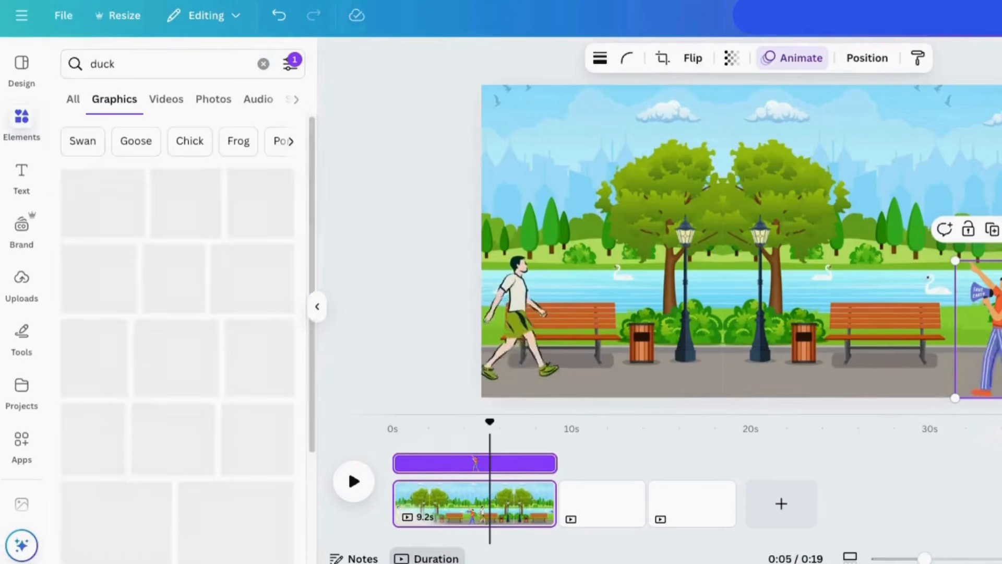
{"action": "left_click", "coordinate": [96, 220]}
{"action": "left_click_drag", "start_coordinate": [514, 134], "coordinate": [935, 341]}
{"action": "left_click_drag", "start_coordinate": [875, 285], "coordinate": [872, 284]}
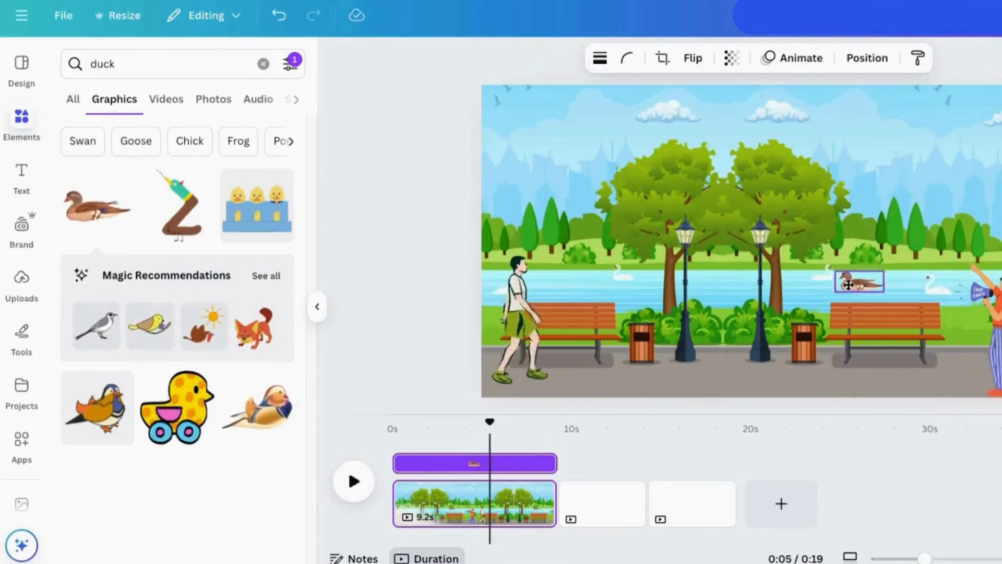
- Apply the Wiggle effect to the duck and lower its intensity to nearly the minimum
{"action": "left_click", "coordinate": [801, 57]}
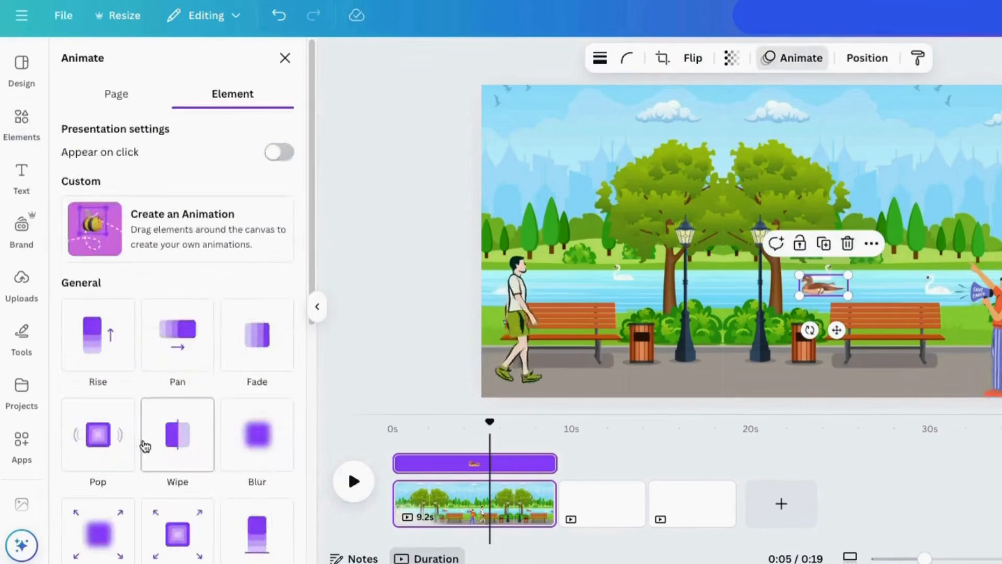
{"action": "scroll", "coordinate": [141, 445], "scroll_direction": "down", "scroll_amount": 5}
{"action": "left_click", "coordinate": [101, 524]}
{"action": "left_click_drag", "start_coordinate": [176, 468], "coordinate": [69, 473]}
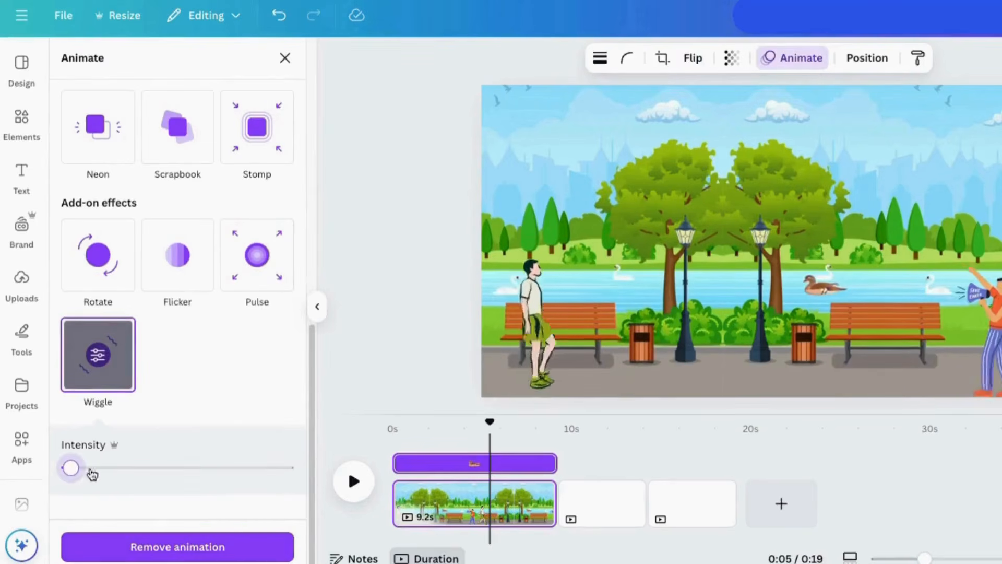
{"action": "left_click", "coordinate": [416, 364]}
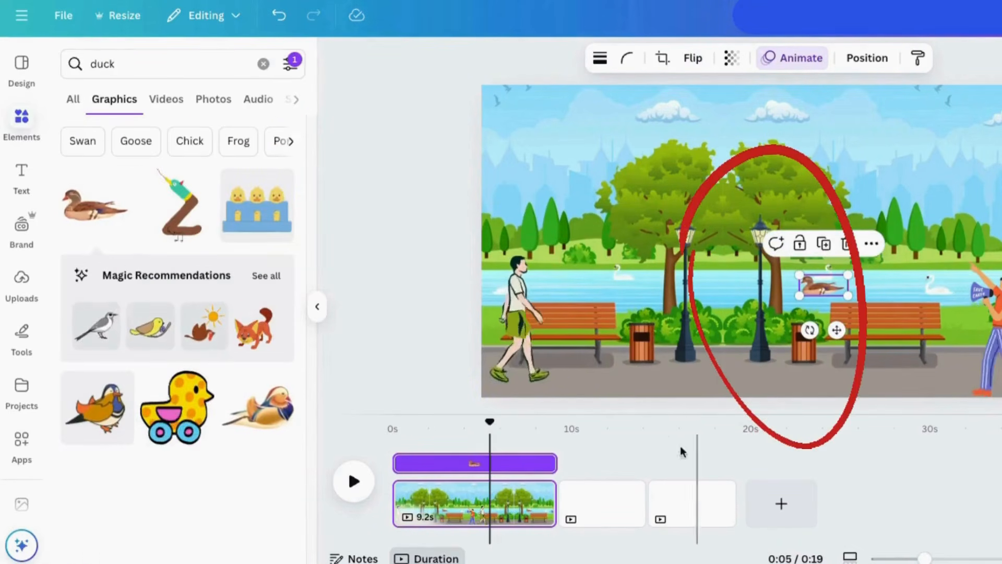
- Play back the scene from about 3 seconds to check how the walking men pass the duck
{"action": "left_click_drag", "start_coordinate": [488, 423], "coordinate": [457, 423]}
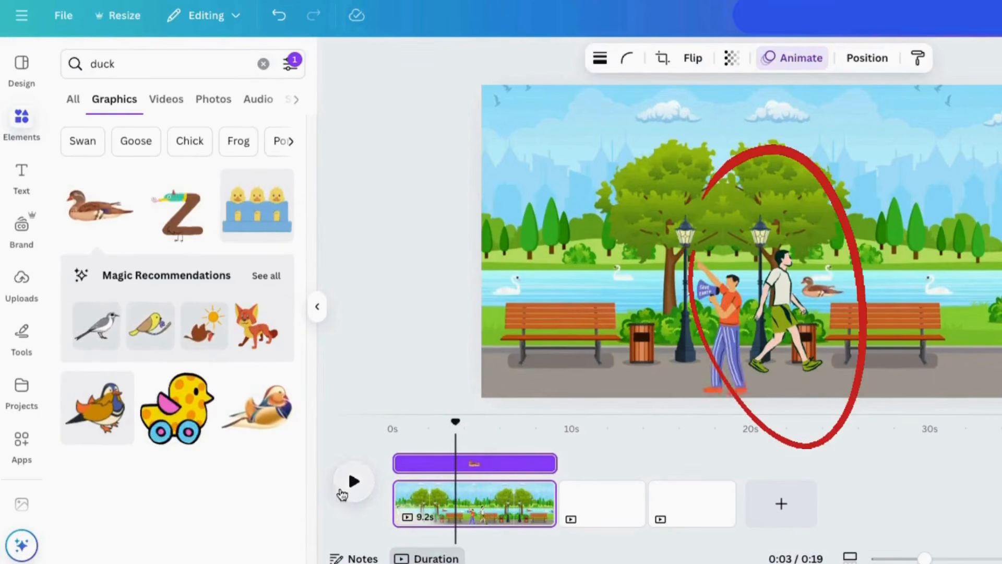
{"action": "left_click", "coordinate": [353, 481]}
{"action": "left_click", "coordinate": [350, 491]}
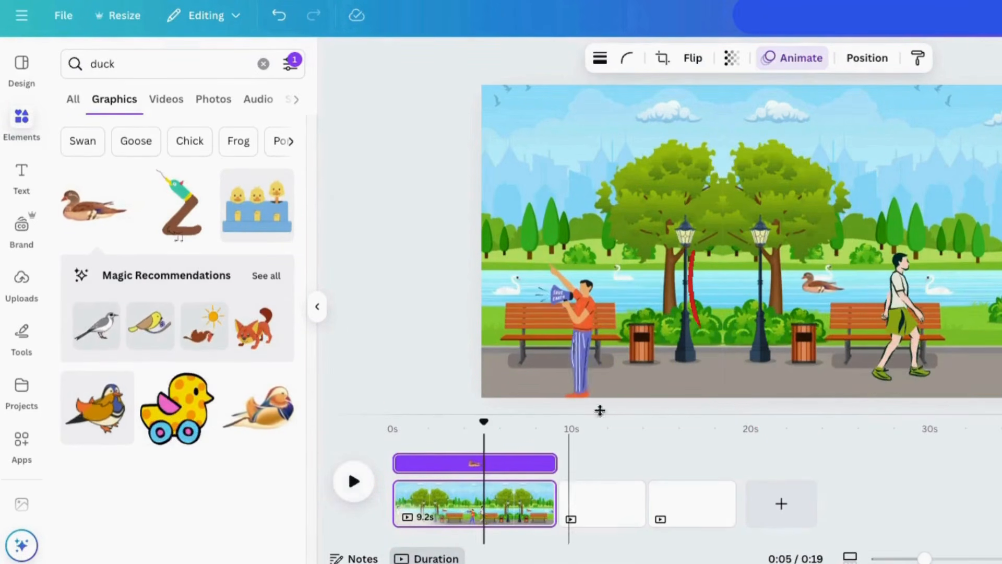
{"action": "left_click_drag", "start_coordinate": [484, 421], "coordinate": [464, 424]}
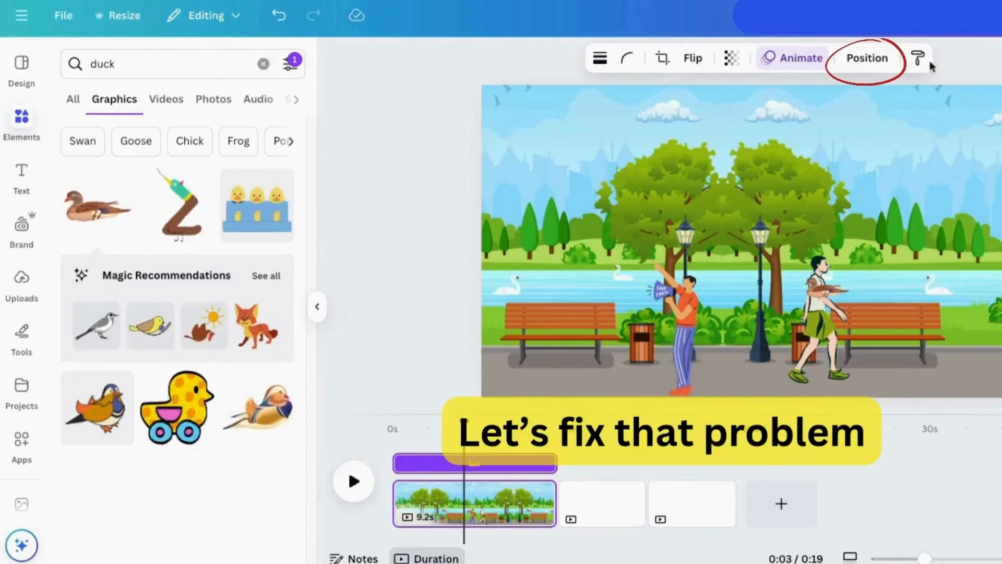
- Move the duck below both men in the layer order and replay the scene to check it
{"action": "left_click", "coordinate": [868, 59]}
{"action": "left_click_drag", "start_coordinate": [185, 212], "coordinate": [185, 284]}
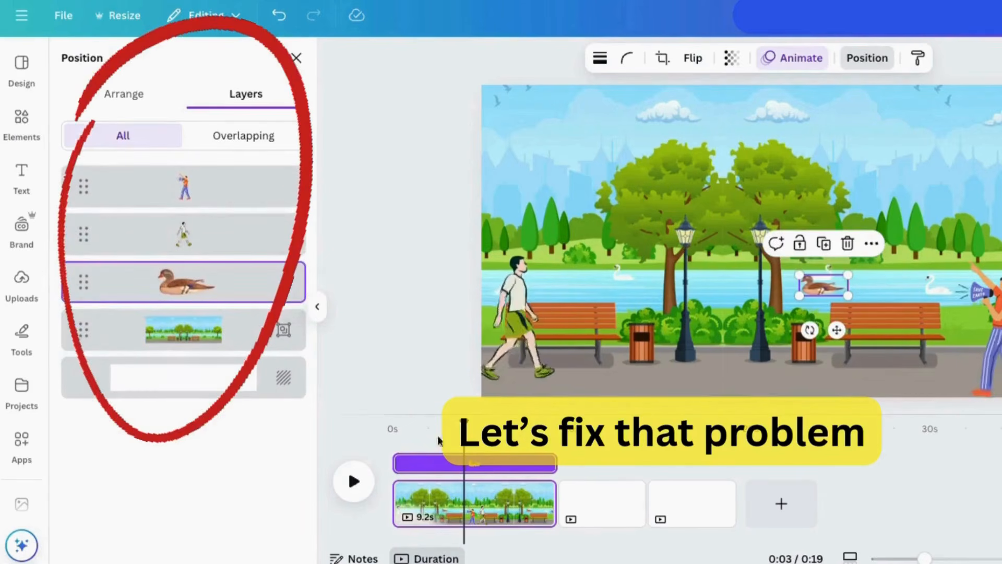
{"action": "left_click", "coordinate": [353, 481]}
{"action": "left_click_drag", "start_coordinate": [471, 422], "coordinate": [465, 422]}
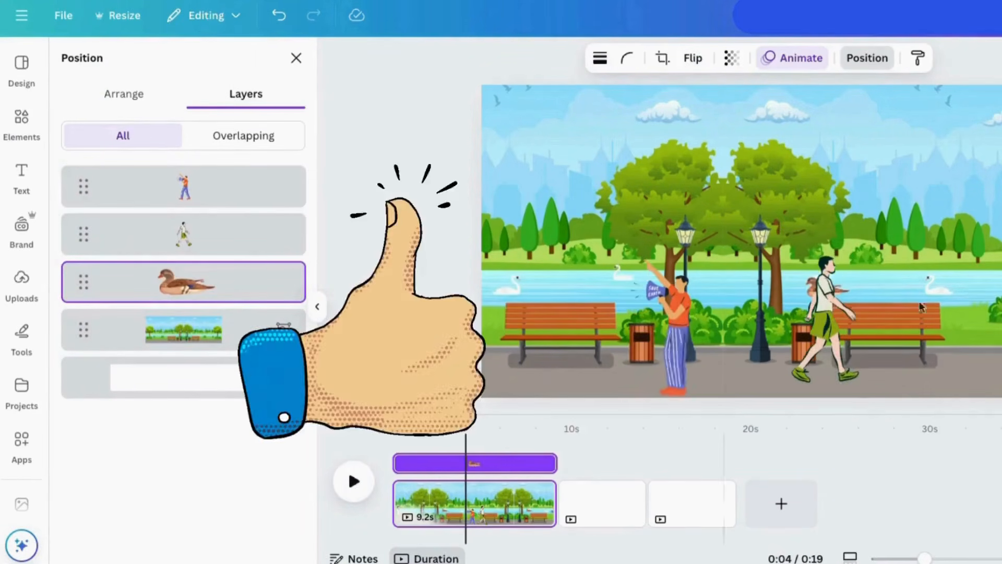
{"action": "left_click", "coordinate": [351, 491]}
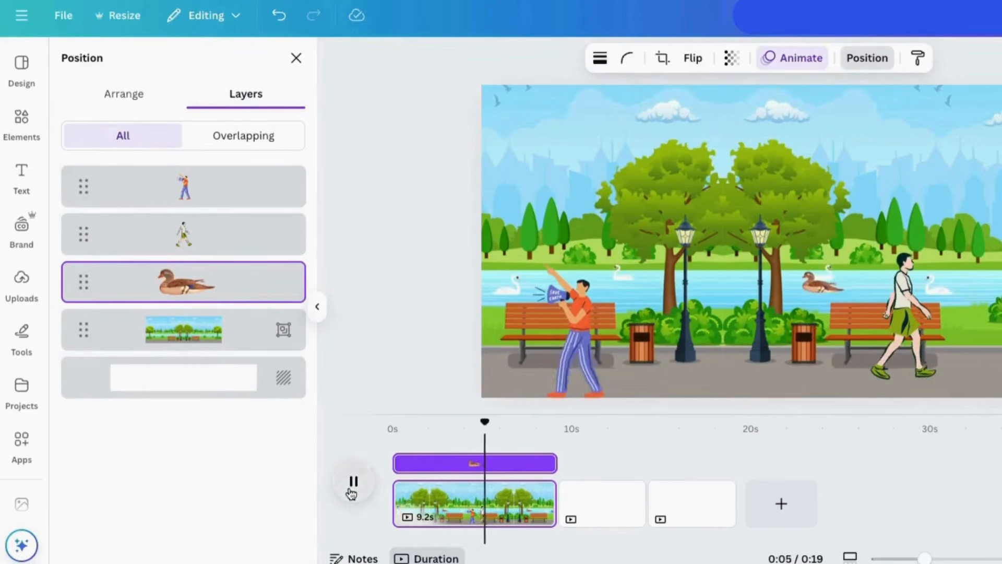
{"action": "left_click", "coordinate": [294, 58]}
- Search the graphics for "clouds" and remove the Animated filter from the results
{"action": "left_click", "coordinate": [100, 62]}
{"action": "key", "text": "ctrl+a"}
{"action": "type", "text": "clouds"}
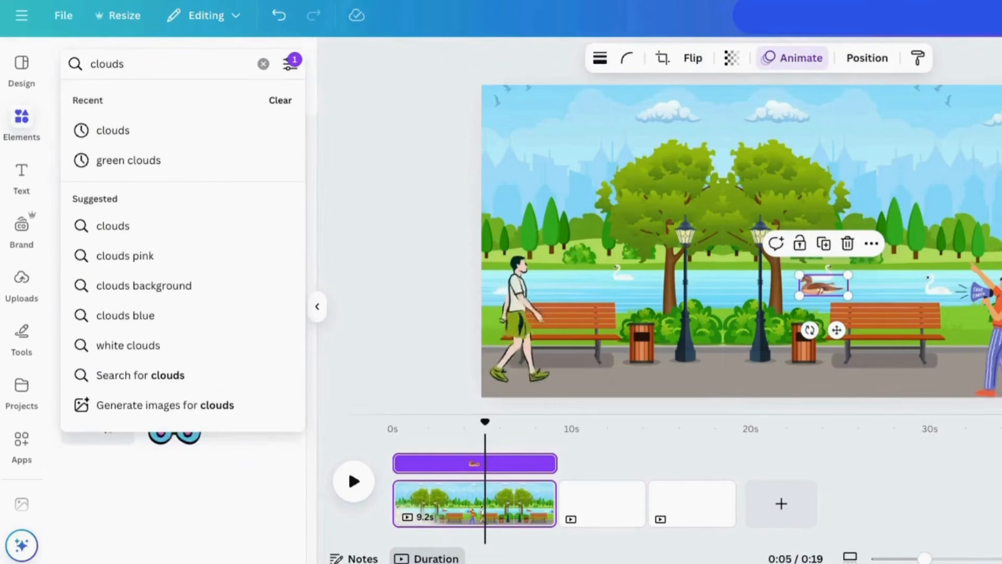
{"action": "key", "text": "Return"}
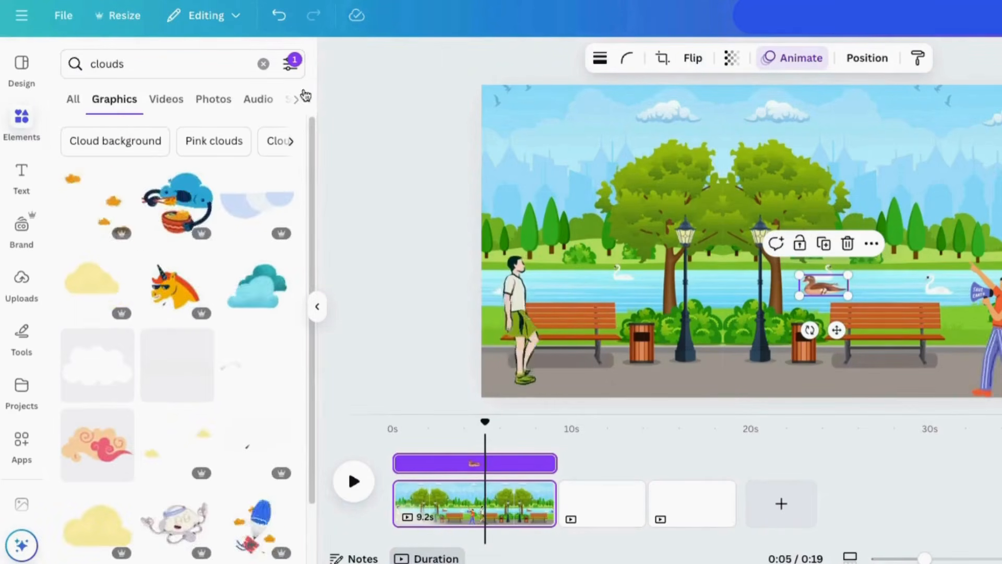
{"action": "left_click", "coordinate": [286, 70]}
{"action": "left_click", "coordinate": [81, 347]}
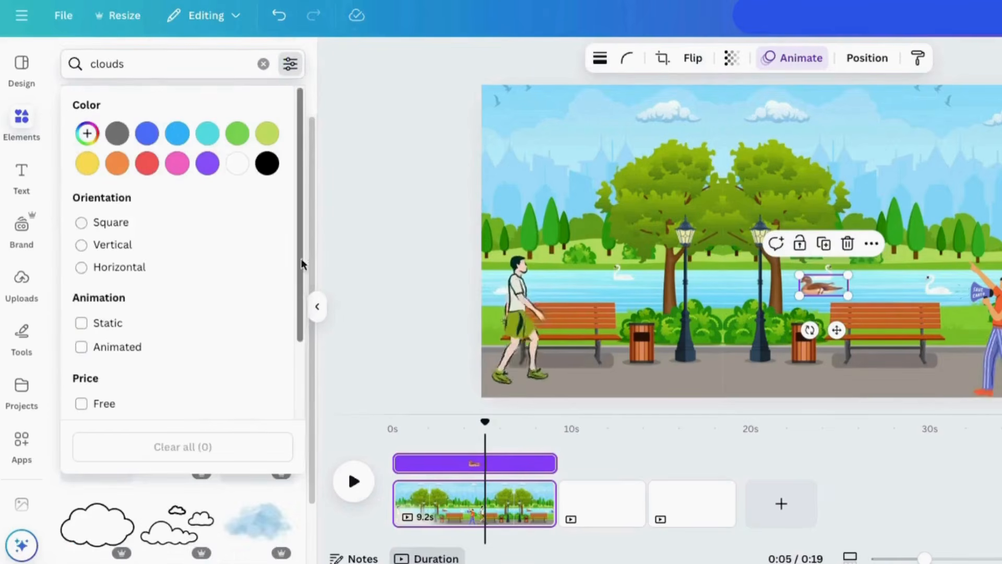
{"action": "left_click", "coordinate": [290, 64]}
- Add the pale blue cloud, shrink it to about 492 by 251 and place it in the sky at the page's upper left
{"action": "left_click", "coordinate": [253, 305]}
{"action": "left_click_drag", "start_coordinate": [757, 240], "coordinate": [621, 127]}
{"action": "left_click_drag", "start_coordinate": [736, 186], "coordinate": [653, 147]}
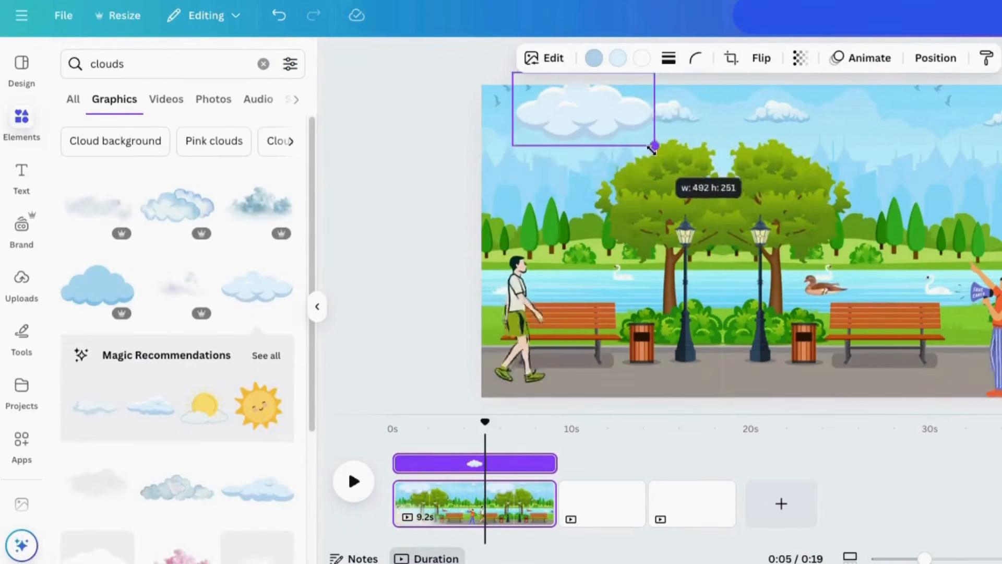
{"action": "left_click_drag", "start_coordinate": [548, 98], "coordinate": [528, 119]}
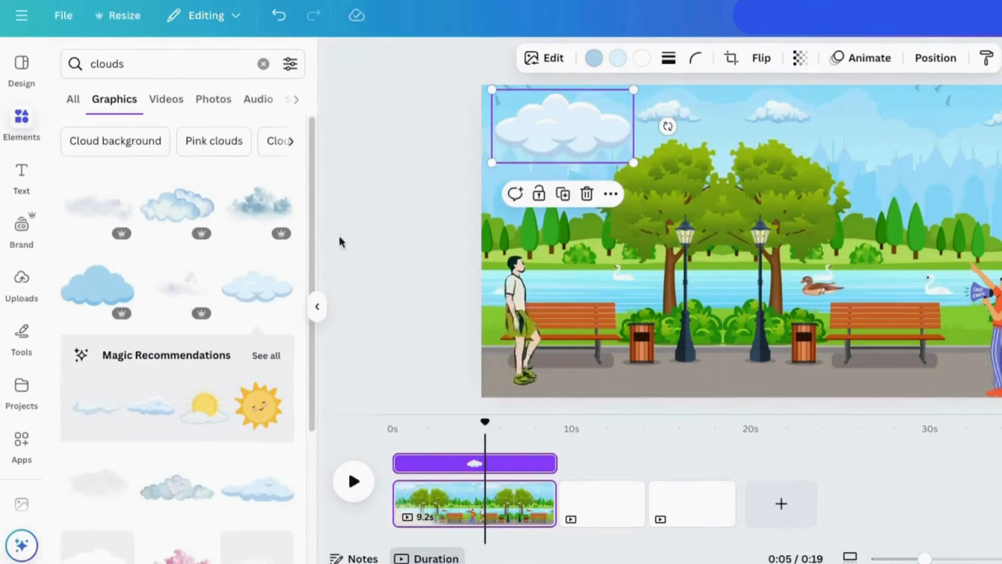
- Duplicate the cloud and place a smaller copy in the sky above the right-hand bench
{"action": "right_click", "coordinate": [576, 138]}
{"action": "left_click", "coordinate": [626, 210]}
{"action": "left_click_drag", "start_coordinate": [590, 152], "coordinate": [899, 146]}
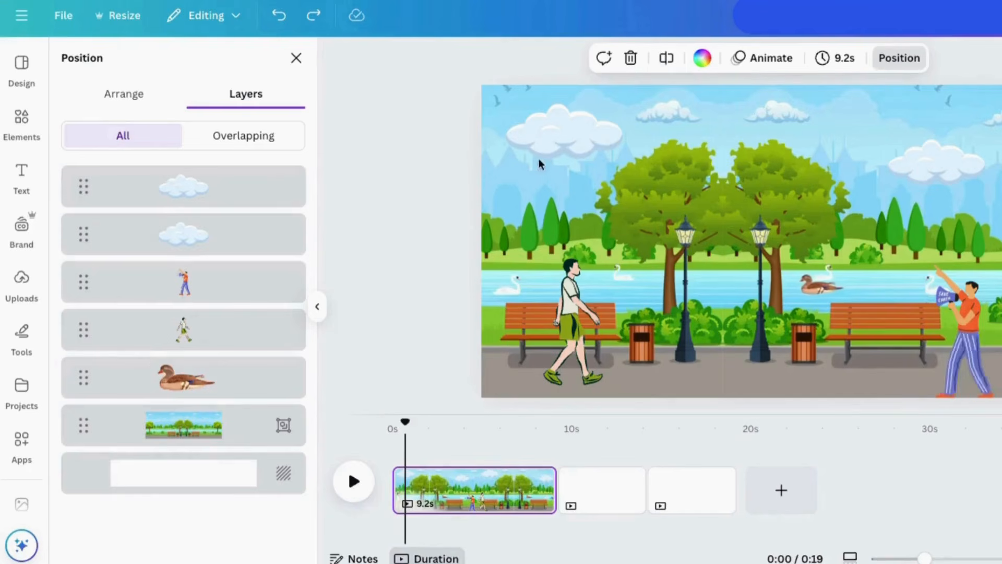
- Create a custom animation that drifts the smaller cloud leftwards across the sky, and reduce its speed
{"action": "left_click", "coordinate": [286, 203]}
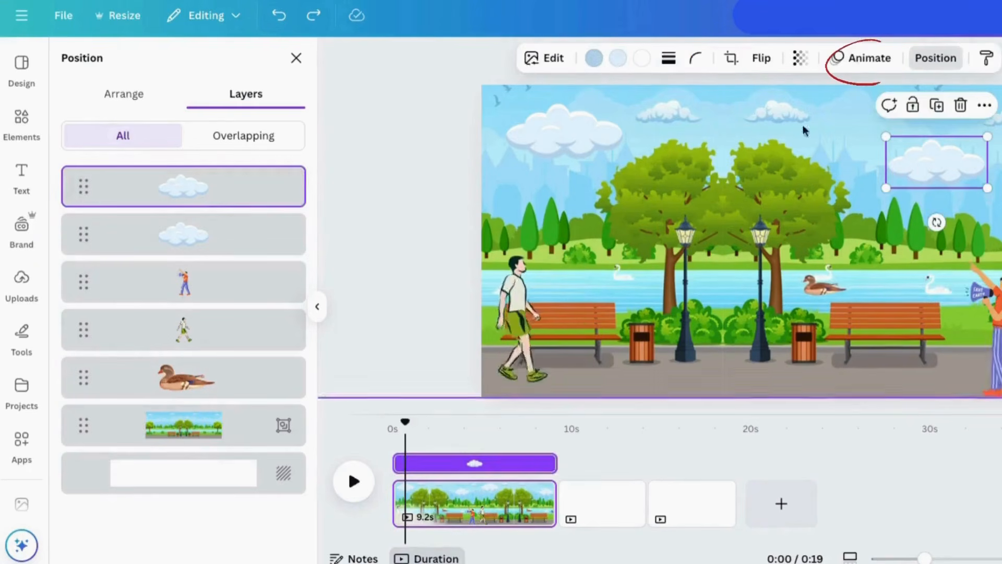
{"action": "left_click", "coordinate": [876, 64]}
{"action": "left_click", "coordinate": [156, 217]}
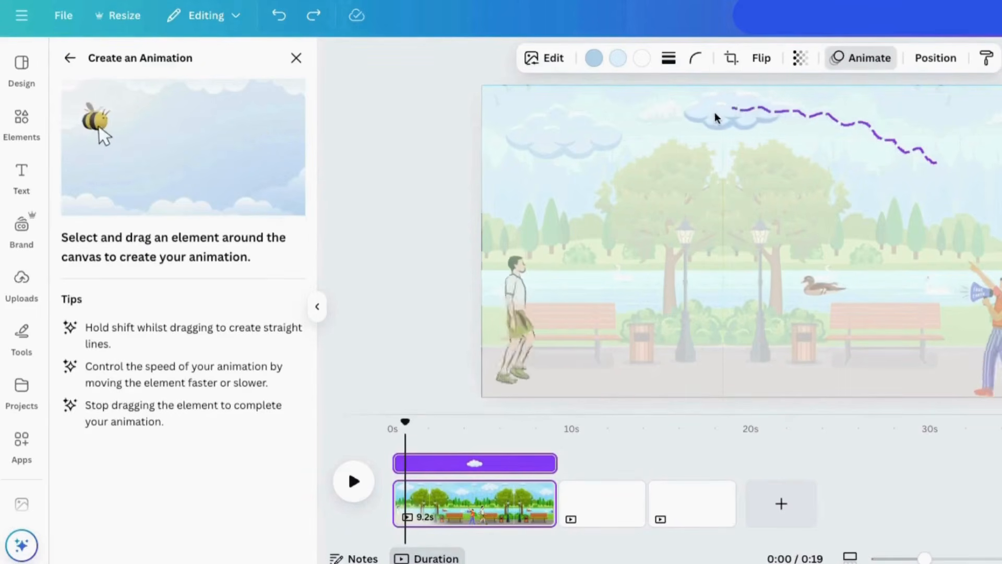
{"action": "left_click_drag", "start_coordinate": [715, 113], "coordinate": [715, 113]}
{"action": "left_click_drag", "start_coordinate": [136, 204], "coordinate": [92, 204]}
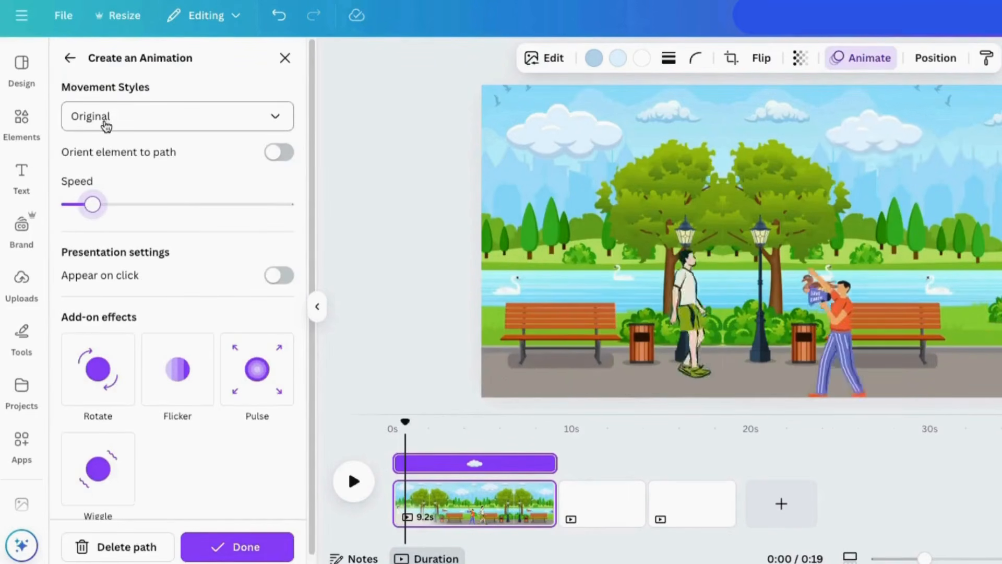
{"action": "left_click", "coordinate": [225, 546]}
- Create a custom animation that drifts the larger cloud off the page's left edge, raise its speed slightly and preview the scene
{"action": "left_click", "coordinate": [859, 59]}
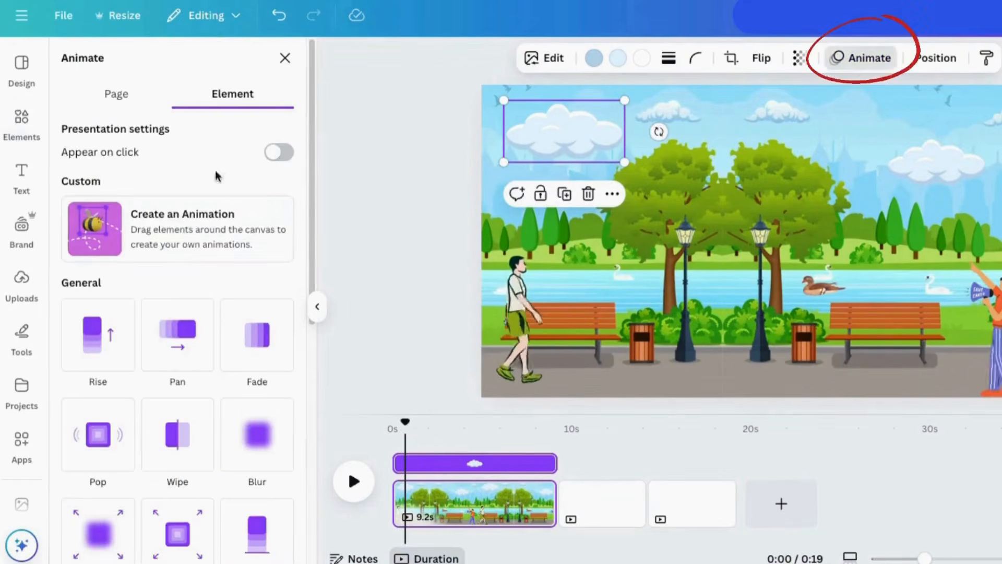
{"action": "left_click", "coordinate": [219, 225]}
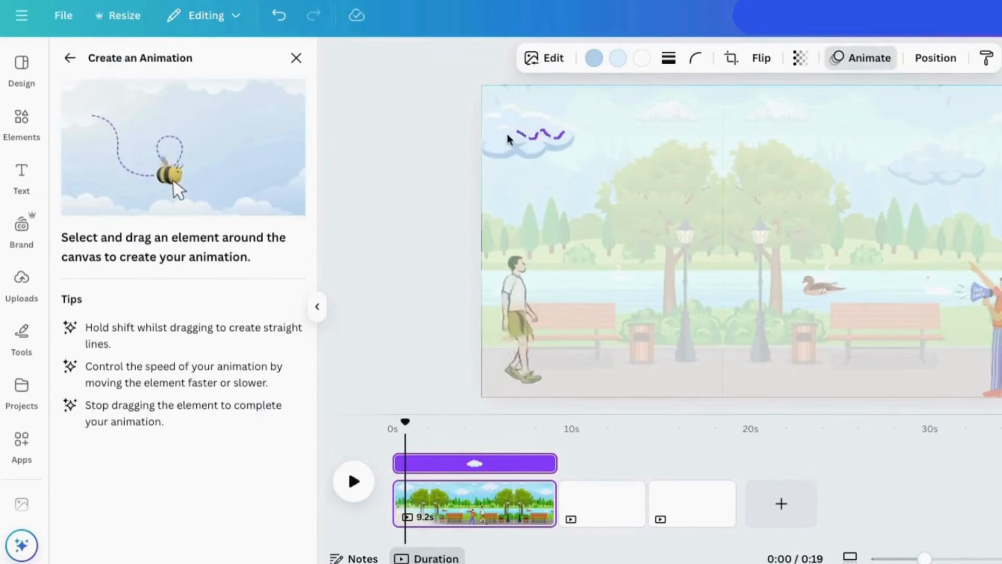
{"action": "left_click_drag", "start_coordinate": [475, 112], "coordinate": [417, 87]}
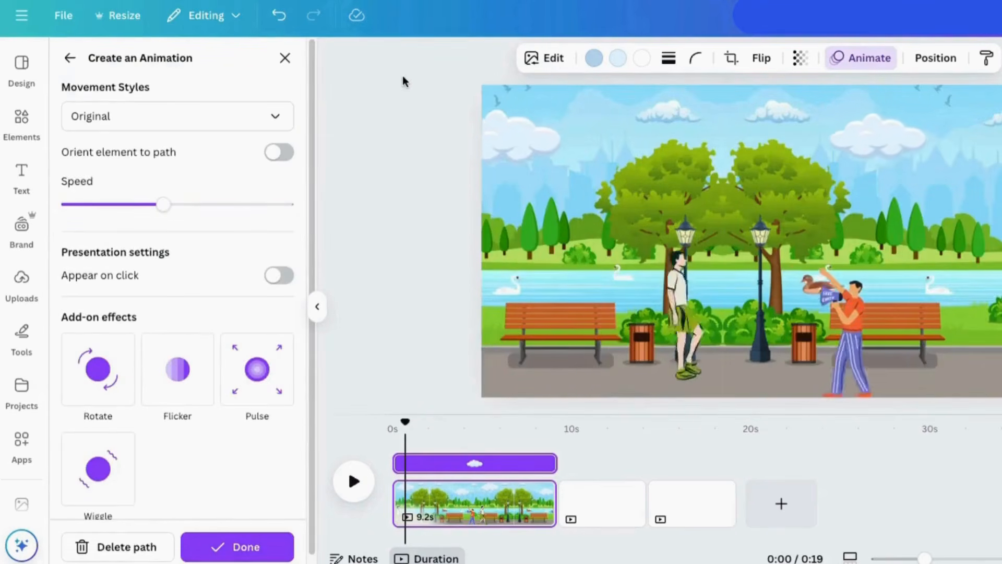
{"action": "left_click_drag", "start_coordinate": [182, 208], "coordinate": [192, 205]}
{"action": "left_click", "coordinate": [219, 546]}
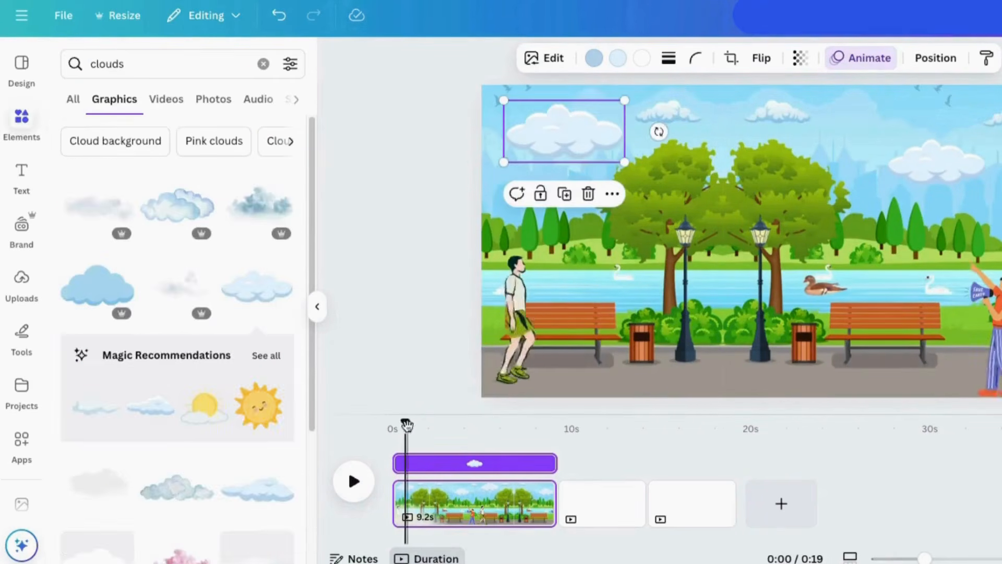
{"action": "left_click", "coordinate": [351, 479]}
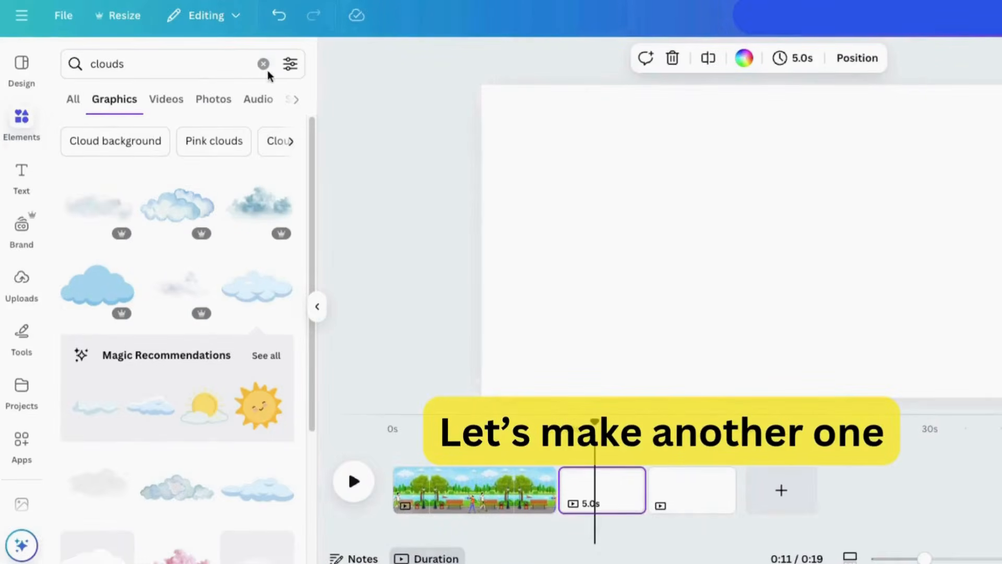
- Search the graphics for "forest" and browse the results for a background for the second page
{"action": "left_click", "coordinate": [263, 64]}
{"action": "type", "text": "forest"}
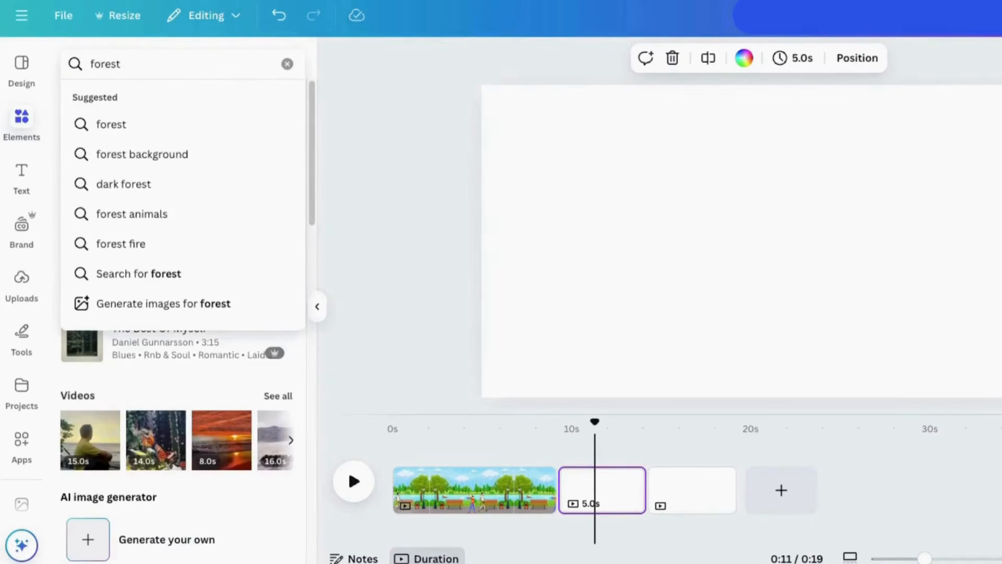
{"action": "key", "text": "Return"}
{"action": "left_click", "coordinate": [114, 100]}
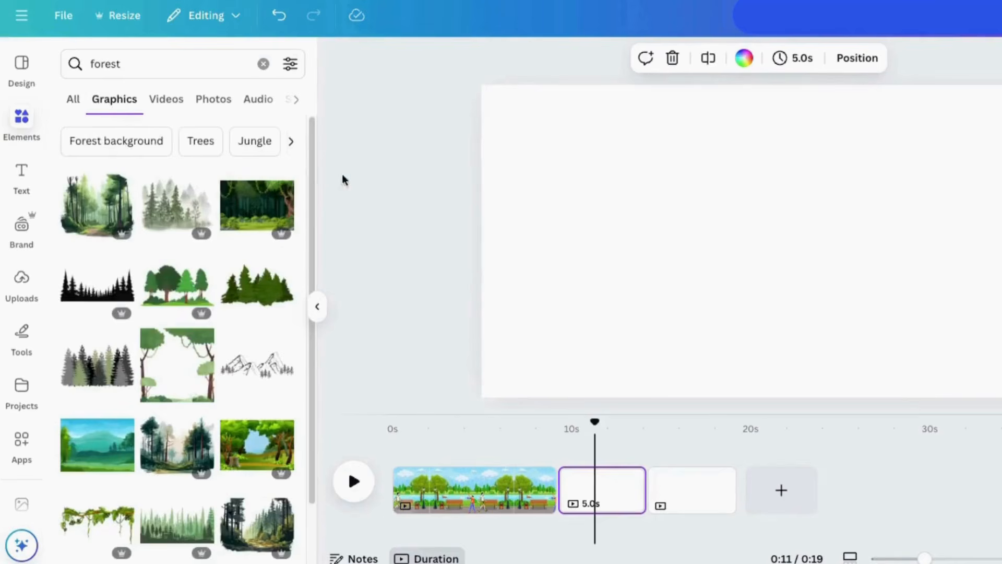
{"action": "scroll", "coordinate": [310, 168], "scroll_direction": "down", "scroll_amount": 3}
- Refine the graphics search to "forest road"
{"action": "left_click", "coordinate": [142, 55]}
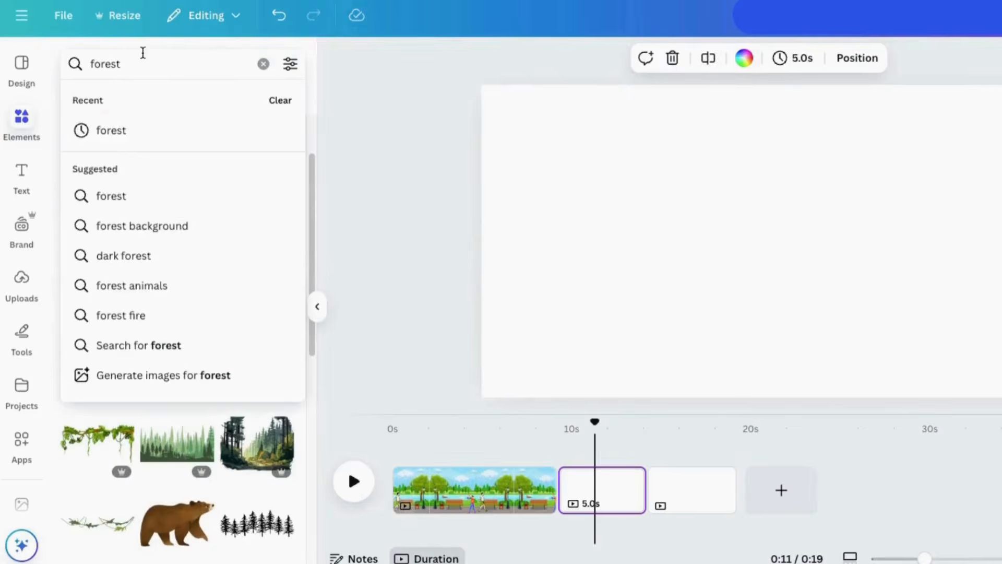
{"action": "type", "text": "road"}
{"action": "key", "text": "Return"}
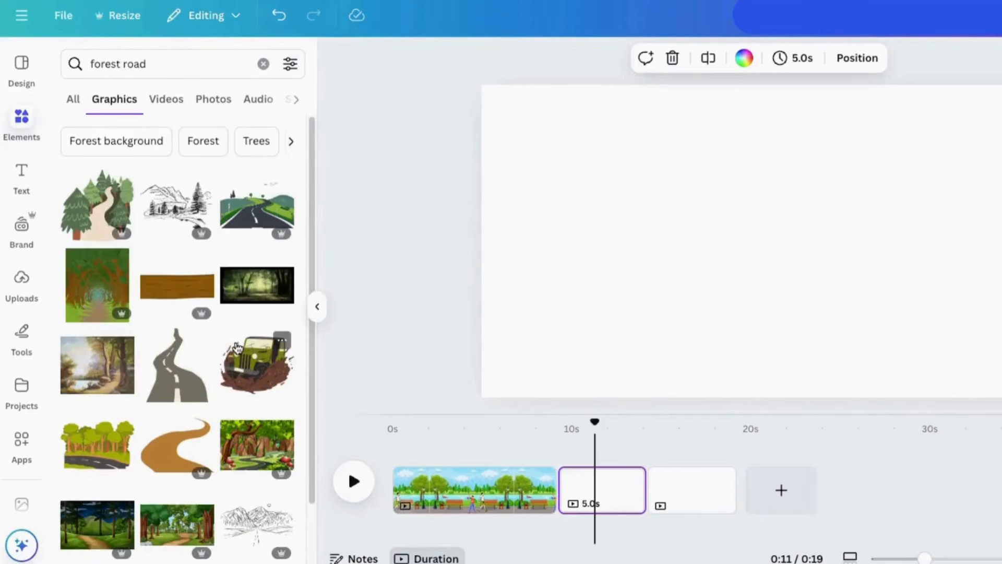
- Add the green bamboo forest path graphic to the second page and enlarge it to the page's full width, leaving a strip below
{"action": "scroll", "coordinate": [237, 347], "scroll_direction": "down", "scroll_amount": 8}
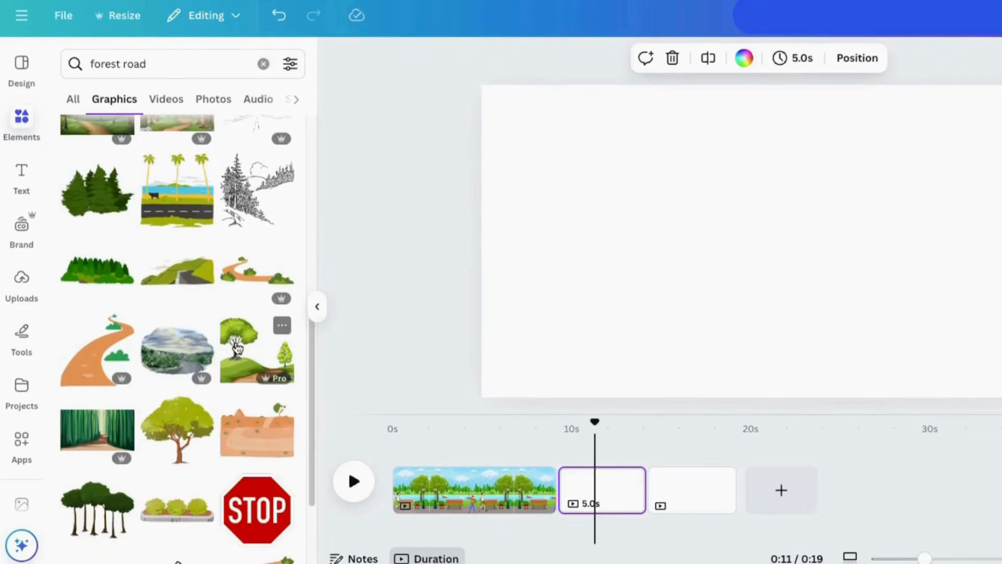
{"action": "left_click", "coordinate": [113, 416]}
{"action": "left_click_drag", "start_coordinate": [647, 180], "coordinate": [433, 39]}
{"action": "left_click_drag", "start_coordinate": [620, 174], "coordinate": [783, 191]}
{"action": "left_click_drag", "start_coordinate": [598, 320], "coordinate": [459, 365]}
{"action": "left_click_drag", "start_coordinate": [725, 364], "coordinate": [728, 316]}
{"action": "left_click", "coordinate": [436, 389]}
- Search the graphics for "road" and browse the results for a straight horizontal road
{"action": "double_click", "coordinate": [107, 64]}
{"action": "key", "text": "BackSpace"}
{"action": "key", "text": "Return"}
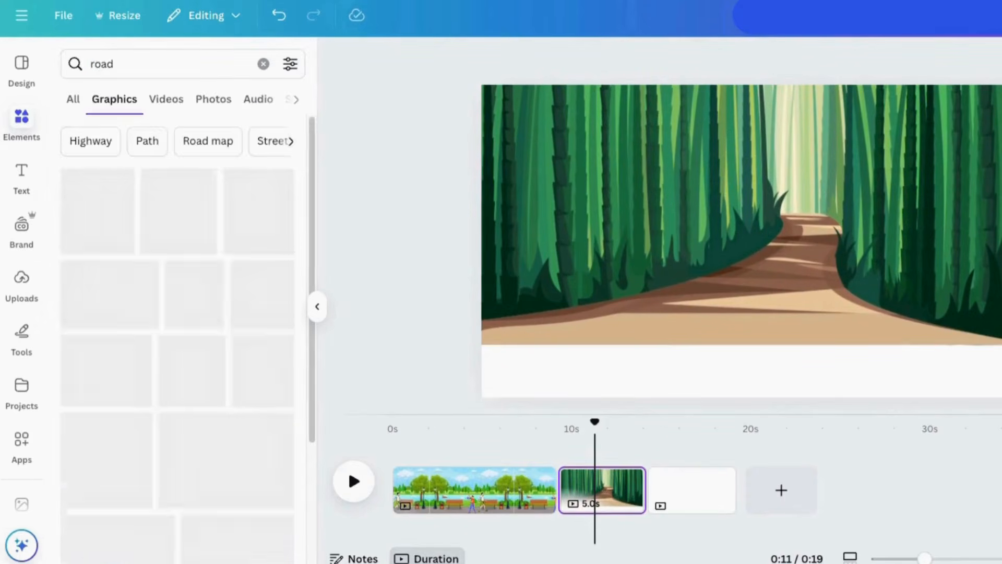
{"action": "scroll", "coordinate": [174, 463], "scroll_direction": "down", "scroll_amount": 6}
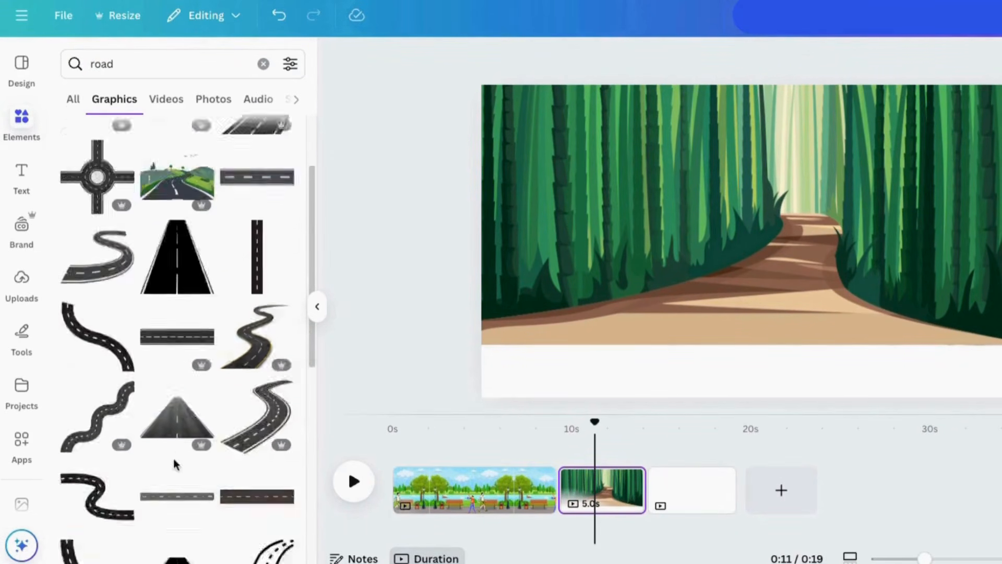
- Add the grey asphalt road graphic and stretch it across the page below the forest path, covering the white strip
{"action": "left_click", "coordinate": [257, 455]}
{"action": "left_click_drag", "start_coordinate": [720, 237], "coordinate": [535, 355]}
{"action": "left_click_drag", "start_coordinate": [686, 379], "coordinate": [969, 409]}
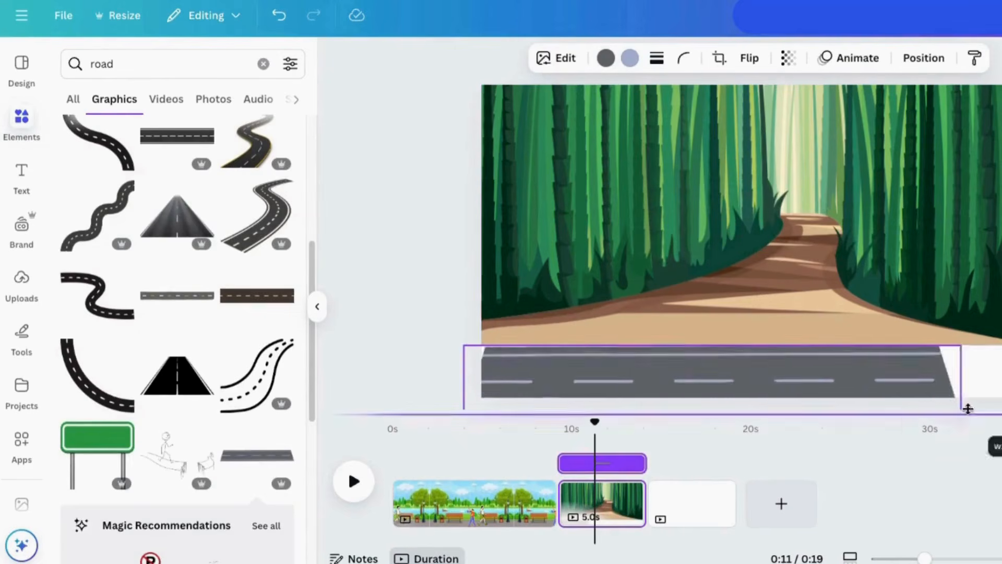
{"action": "left_click_drag", "start_coordinate": [771, 389], "coordinate": [771, 380]}
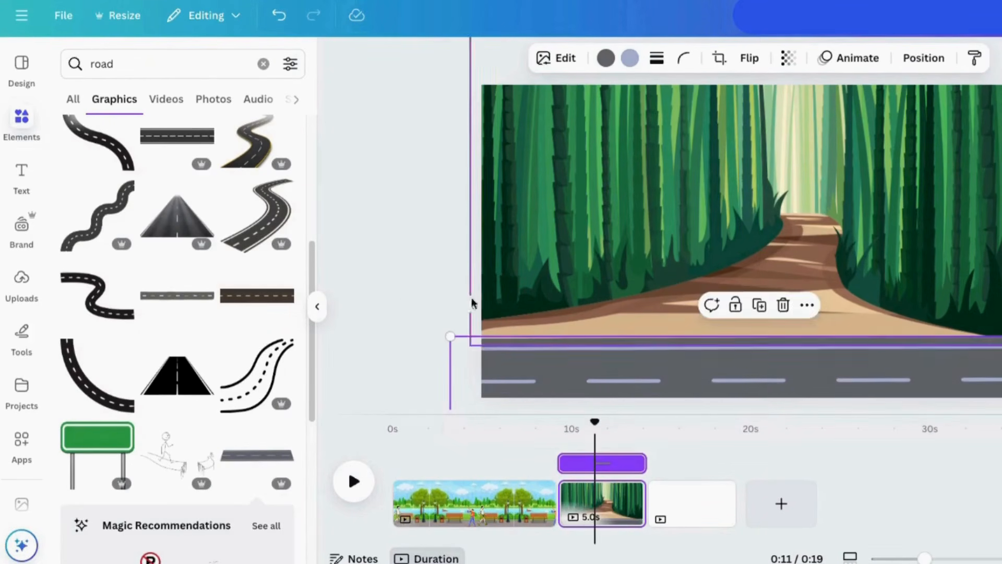
{"action": "left_click_drag", "start_coordinate": [651, 362], "coordinate": [651, 368]}
- Search the graphics for "car" and filter the results to animated graphics
{"action": "triple_click", "coordinate": [91, 64]}
{"action": "type", "text": "car"}
{"action": "key", "text": "Return"}
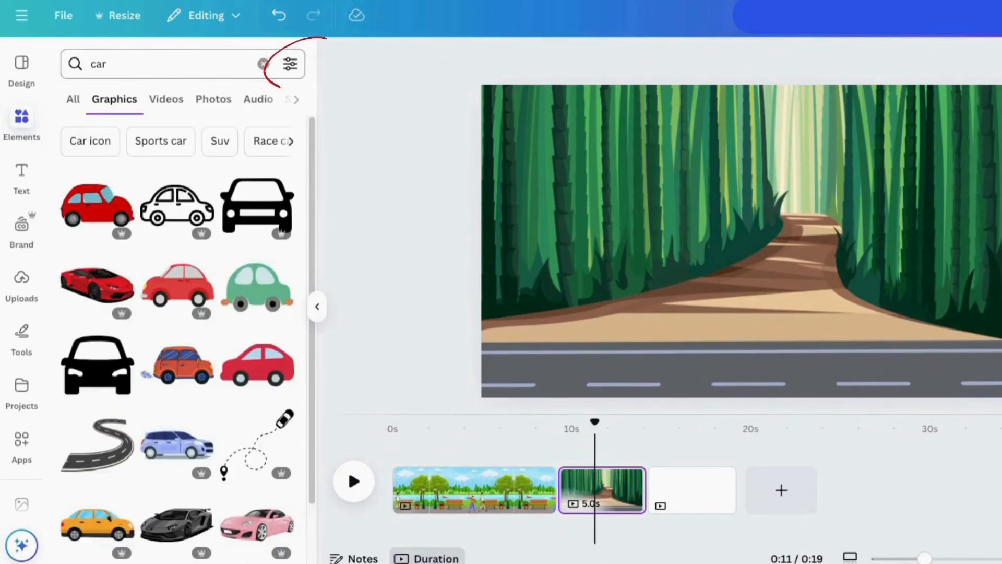
{"action": "left_click", "coordinate": [291, 66]}
{"action": "left_click", "coordinate": [107, 348]}
{"action": "left_click", "coordinate": [309, 269]}
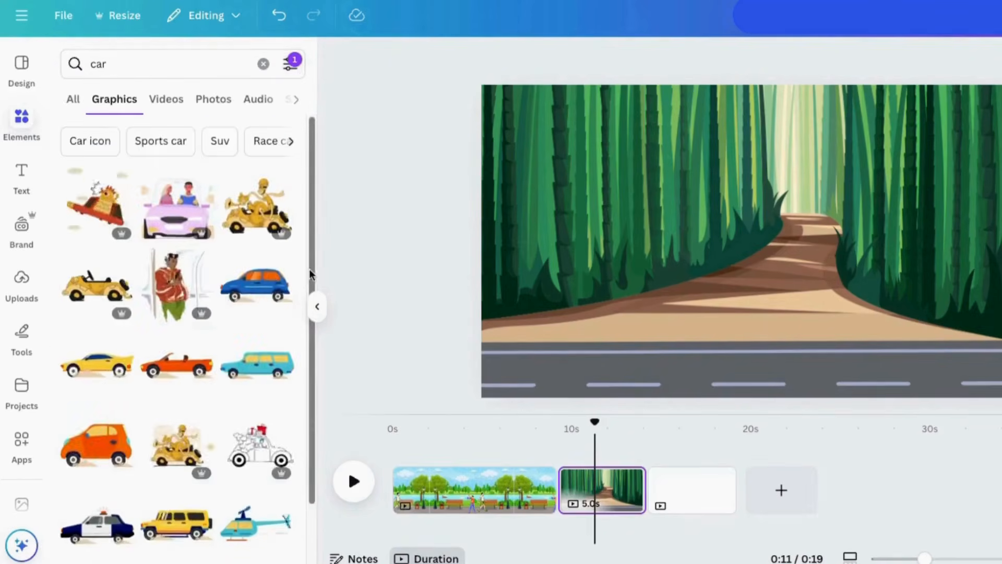
- Add the turquoise station wagon, shrink it and place it at road level just beyond the page's right edge
{"action": "left_click", "coordinate": [262, 364]}
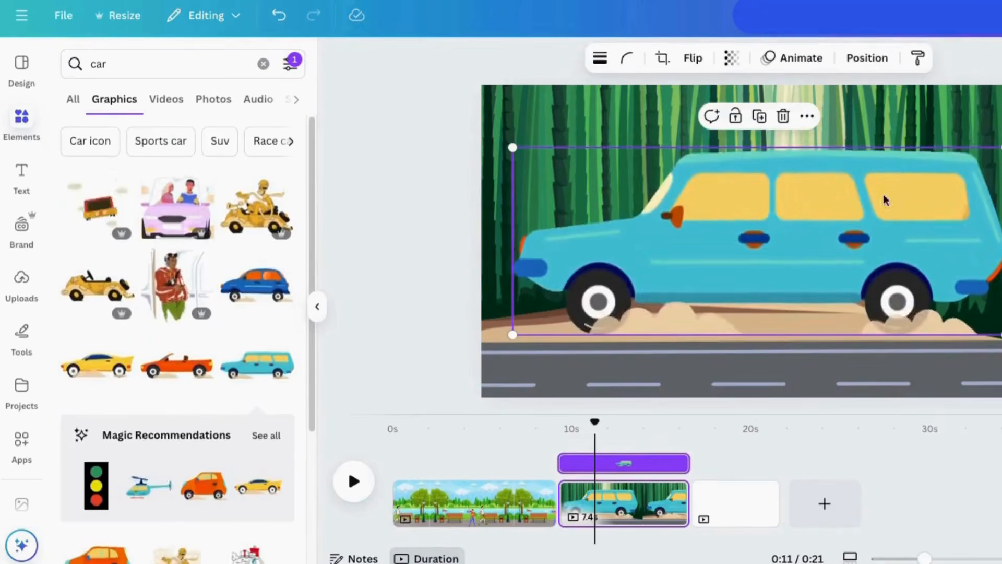
{"action": "left_click_drag", "start_coordinate": [1000, 149], "coordinate": [714, 259]}
{"action": "left_click_drag", "start_coordinate": [594, 311], "coordinate": [978, 332]}
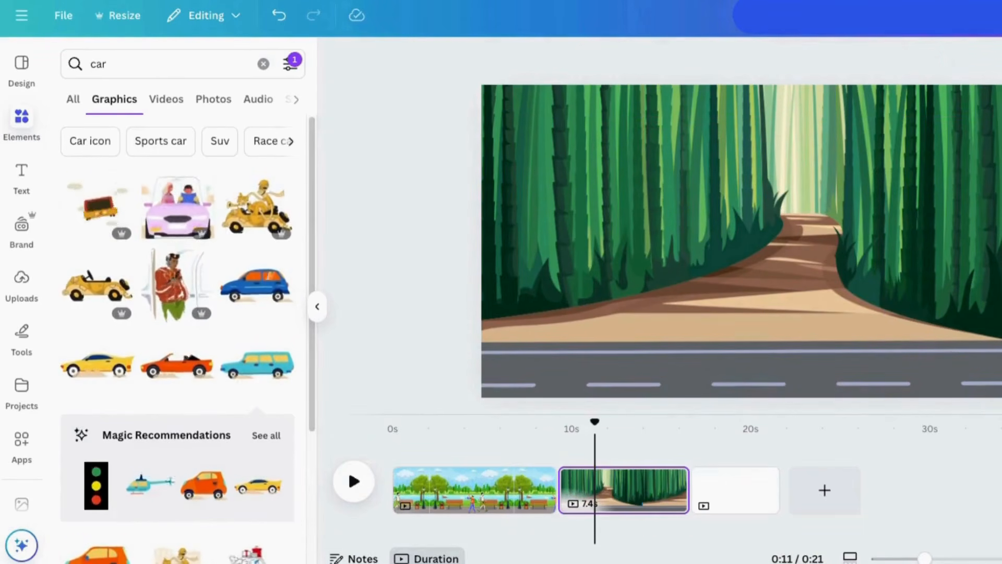
- Create a custom animation that drives the car leftwards along the road, with the Steady movement style
{"action": "left_click", "coordinate": [793, 59]}
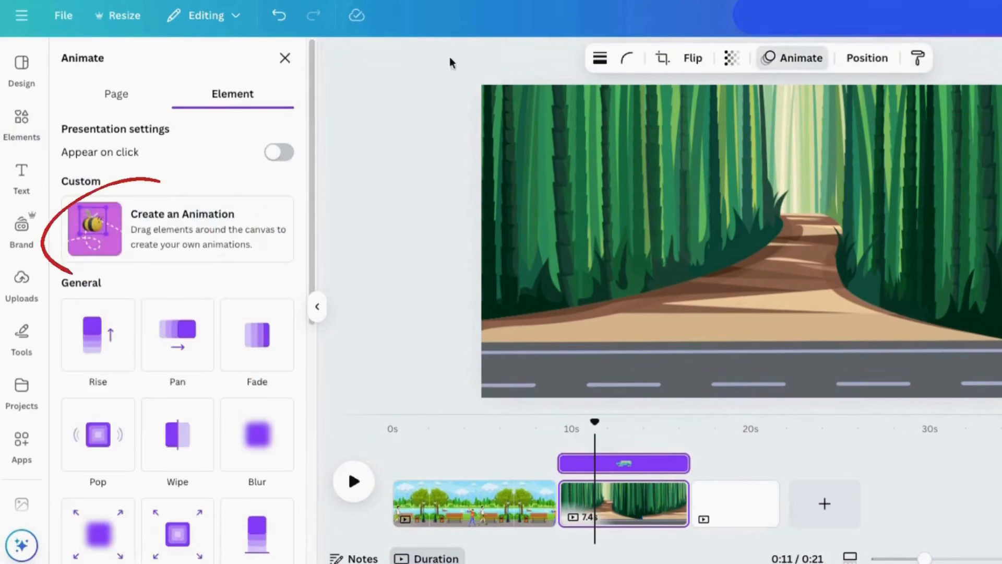
{"action": "left_click", "coordinate": [99, 224]}
{"action": "left_click_drag", "start_coordinate": [924, 334], "coordinate": [466, 337]}
{"action": "left_click_drag", "start_coordinate": [304, 336], "coordinate": [287, 327]}
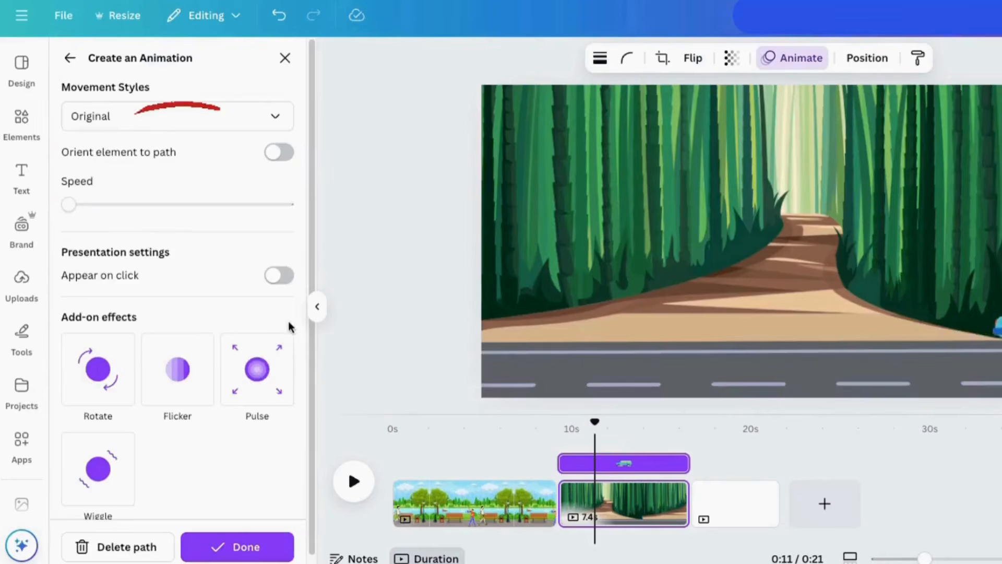
{"action": "left_click", "coordinate": [101, 117]}
{"action": "left_click", "coordinate": [107, 218]}
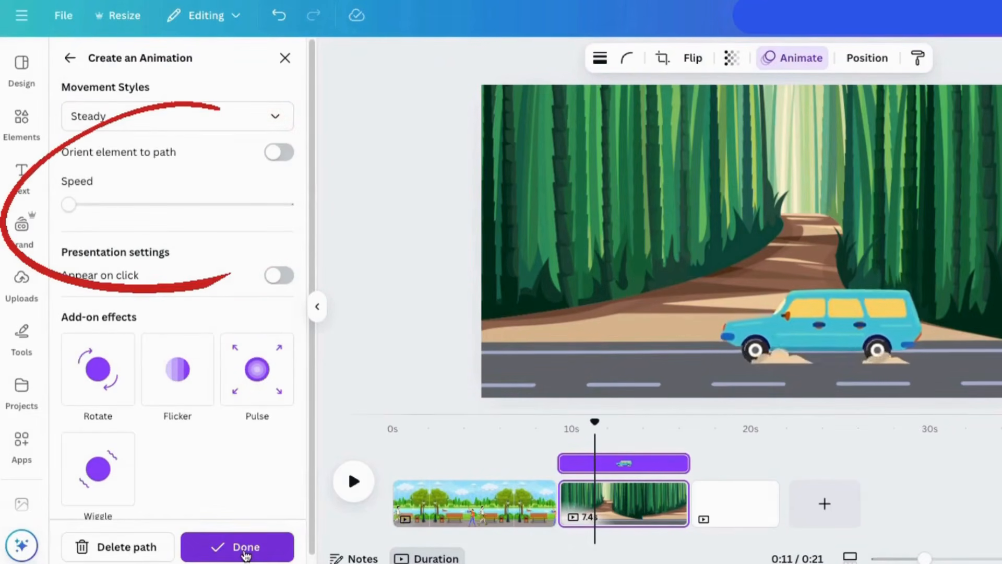
{"action": "left_click", "coordinate": [242, 548]}
- Search the graphics for "bird", add the brown speckled quail and place it small on the dirt path
{"action": "left_click", "coordinate": [101, 63]}
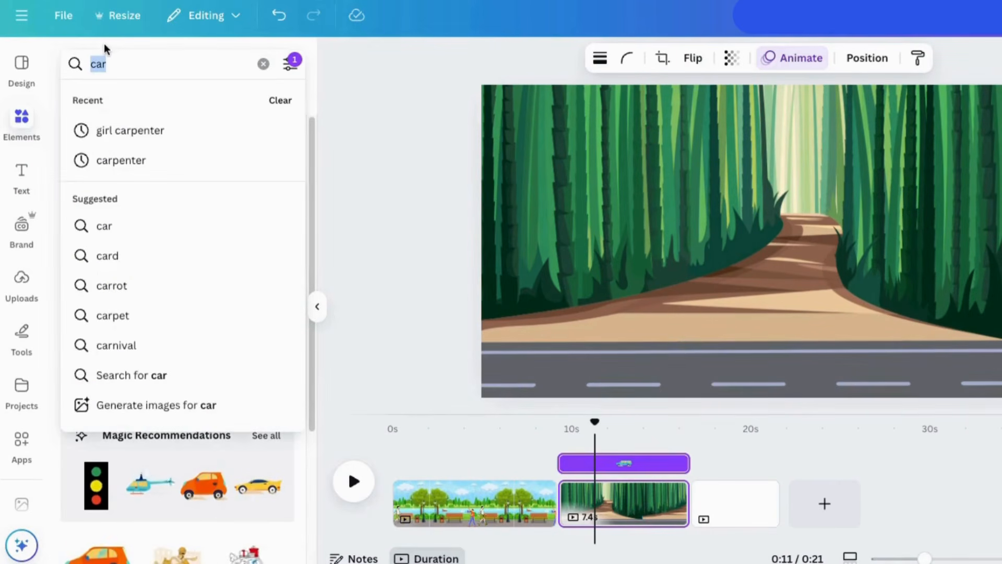
{"action": "type", "text": "bird"}
{"action": "key", "text": "Return"}
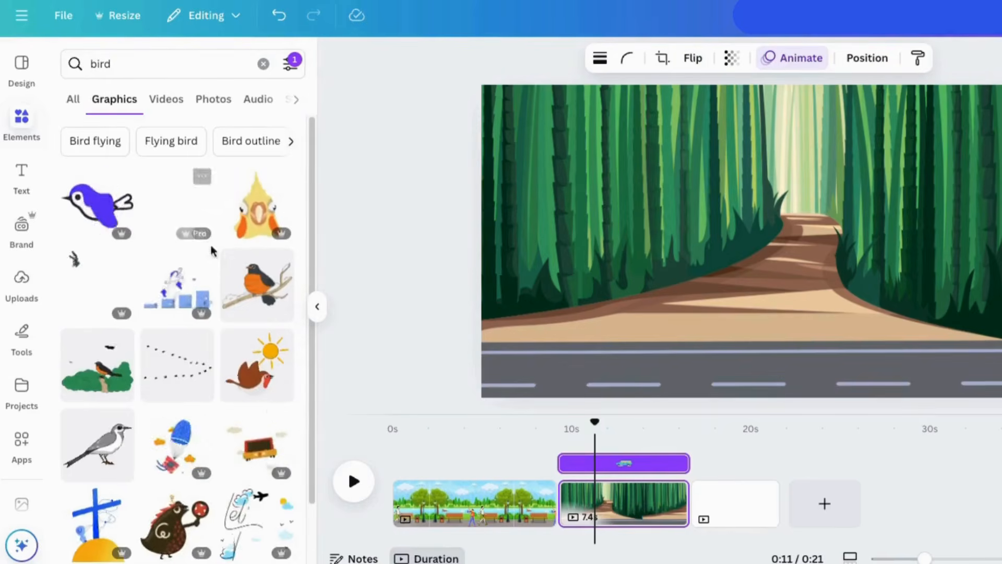
{"action": "scroll", "coordinate": [209, 251], "scroll_direction": "down", "scroll_amount": 7}
{"action": "left_click", "coordinate": [97, 296]}
{"action": "left_click_drag", "start_coordinate": [609, 117], "coordinate": [808, 281]}
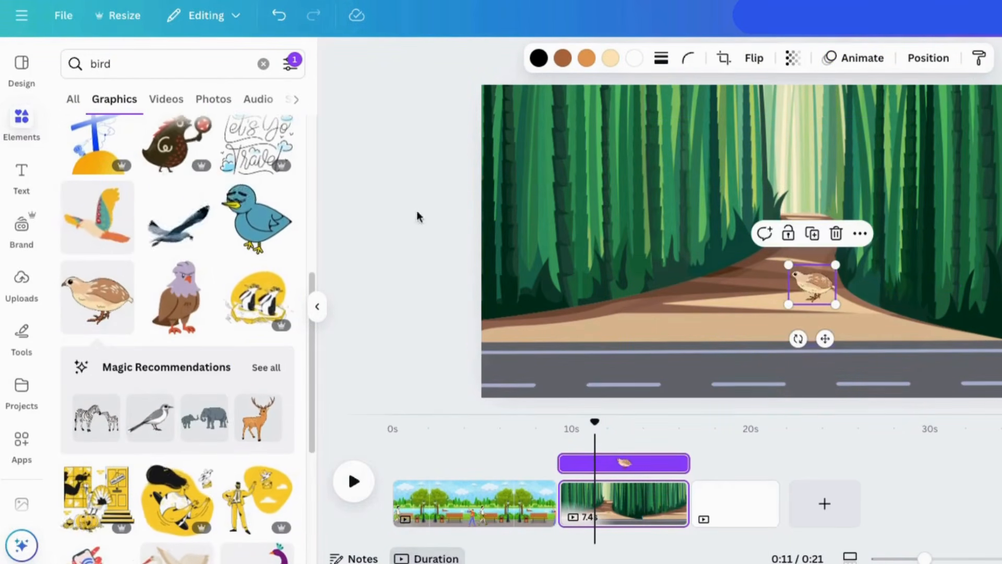
- Search the graphics for "birds flying", add the orange butterfly and place it small at the page's upper left edge
{"action": "scroll", "coordinate": [215, 264], "scroll_direction": "down", "scroll_amount": 8}
{"action": "left_click", "coordinate": [109, 60]}
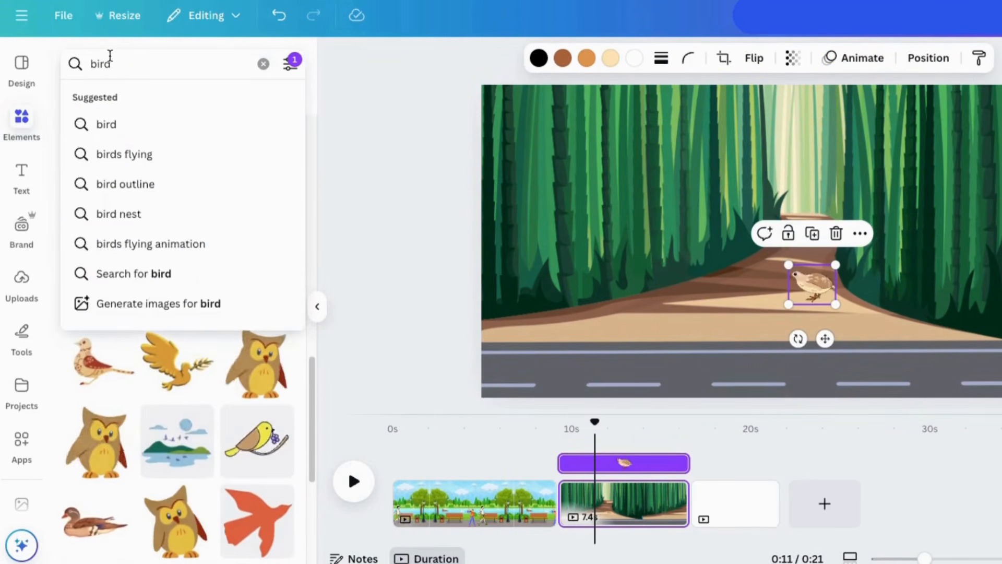
{"action": "left_click", "coordinate": [119, 157]}
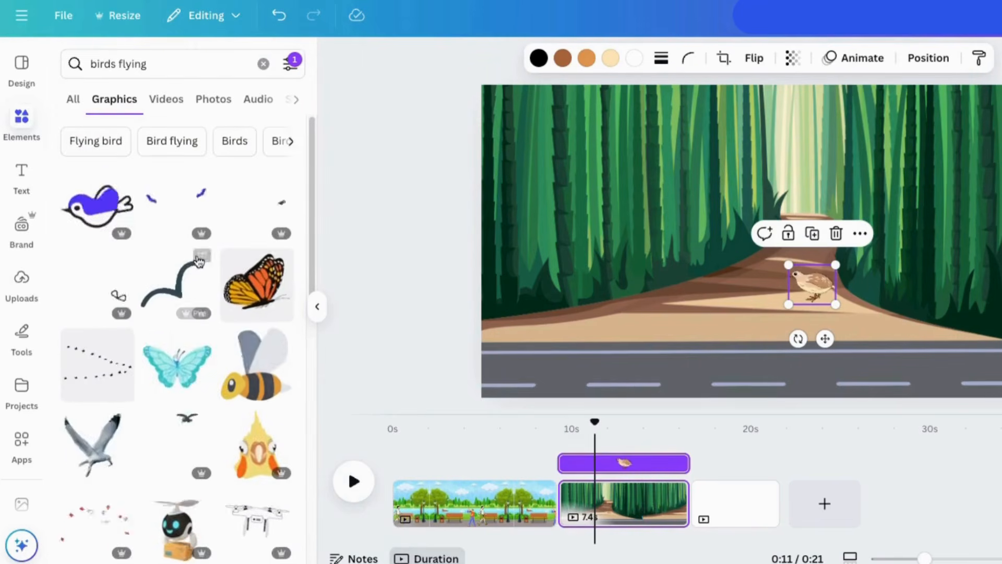
{"action": "left_click", "coordinate": [259, 286]}
{"action": "left_click_drag", "start_coordinate": [621, 116], "coordinate": [855, 327]}
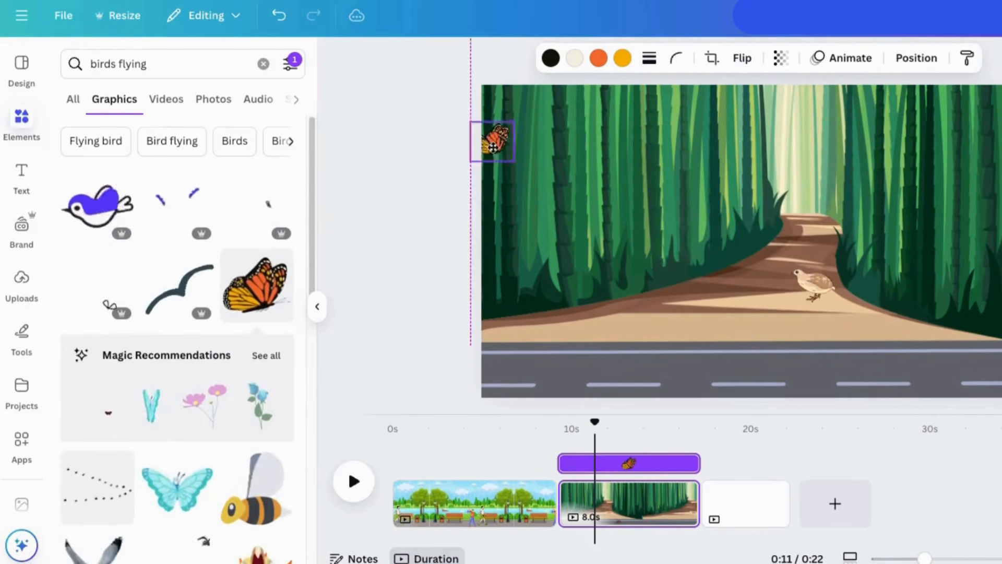
- Create a custom animation that flies the butterfly rightwards across the forest page
{"action": "left_click", "coordinate": [851, 58]}
{"action": "left_click", "coordinate": [162, 219]}
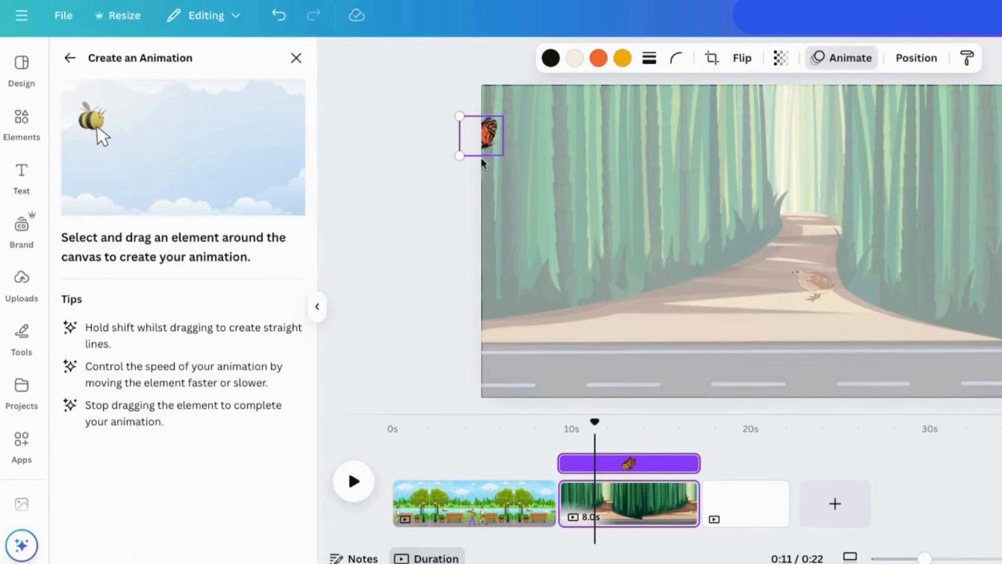
{"action": "mouse_move", "coordinate": [737, 170]}
{"action": "left_mouse_down"}
{"action": "mouse_move", "coordinate": [787, 152]}
{"action": "mouse_move", "coordinate": [878, 151]}
{"action": "mouse_move", "coordinate": [997, 185]}
{"action": "left_mouse_up"}
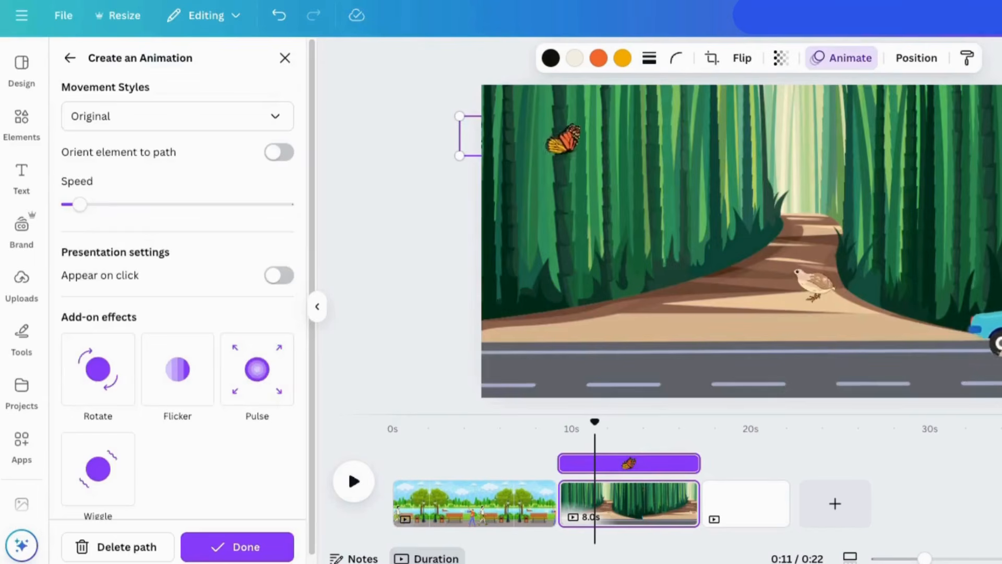
{"action": "left_click", "coordinate": [253, 546]}
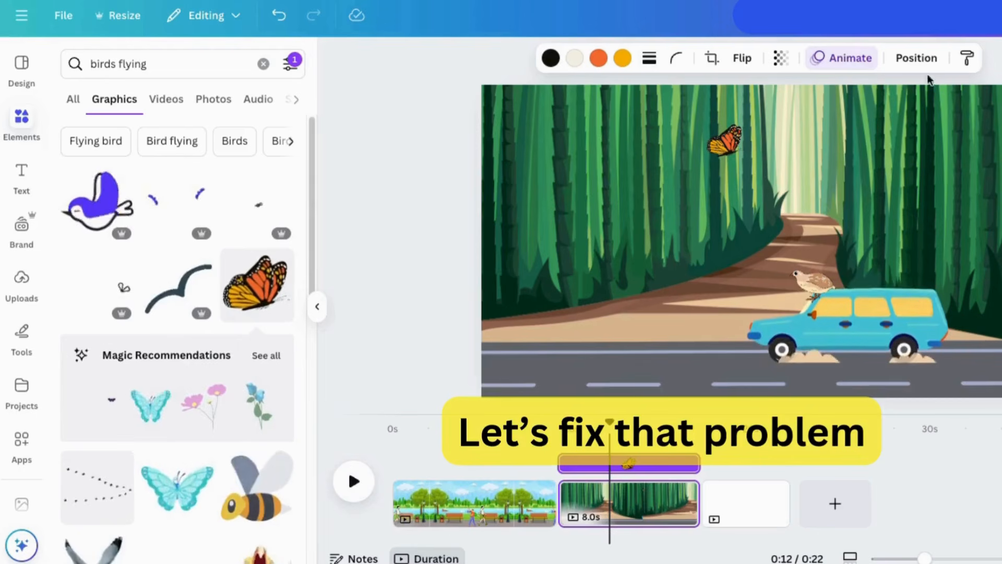
- Move the quail's layer below the car's layer so the car passes in front of it, and check at 12.3 s
{"action": "left_click", "coordinate": [915, 57]}
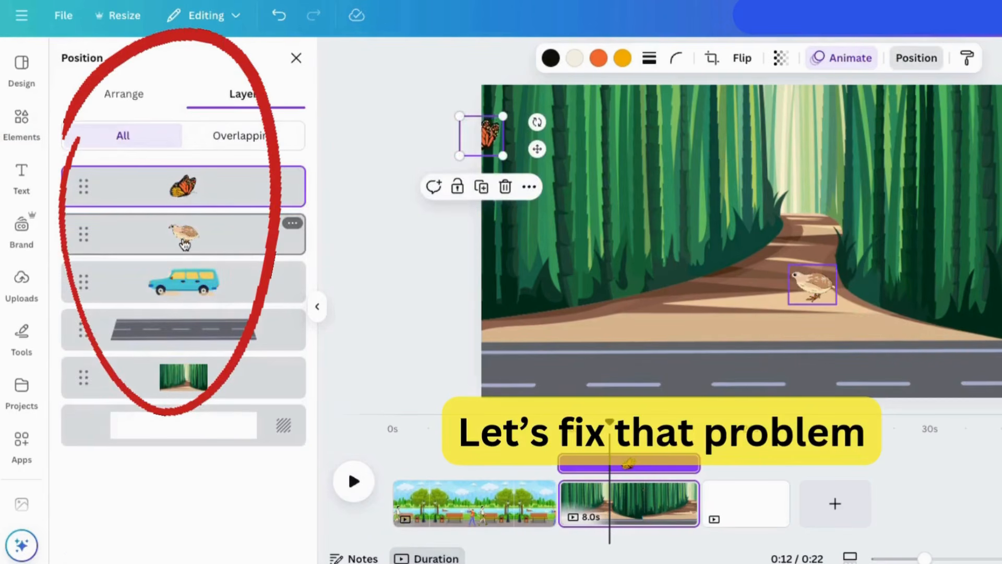
{"action": "left_click_drag", "start_coordinate": [185, 244], "coordinate": [207, 292]}
{"action": "left_click", "coordinate": [614, 423]}
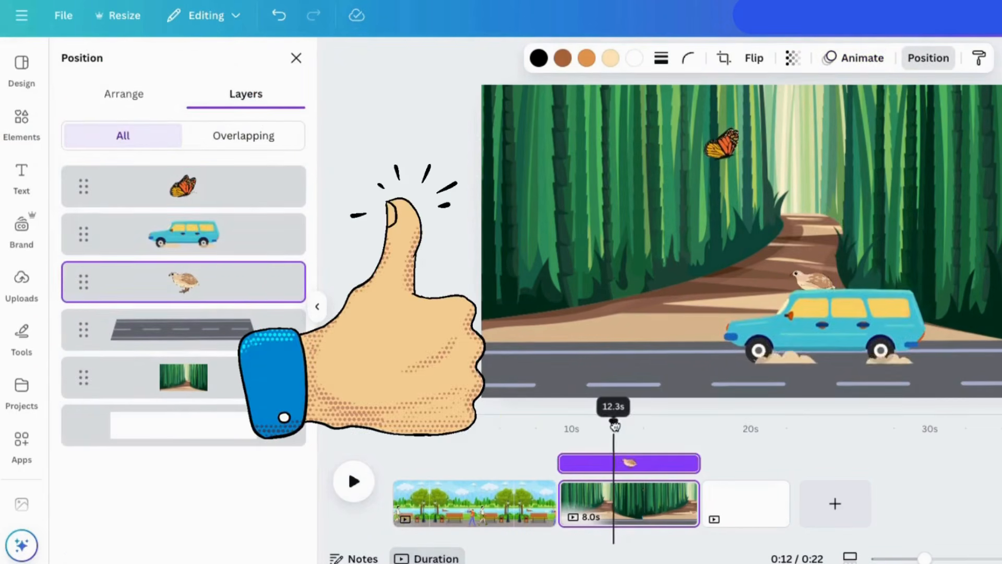
- Play back the video to check the movement of the car and butterfly in the forest road scene
{"action": "left_click", "coordinate": [805, 320]}
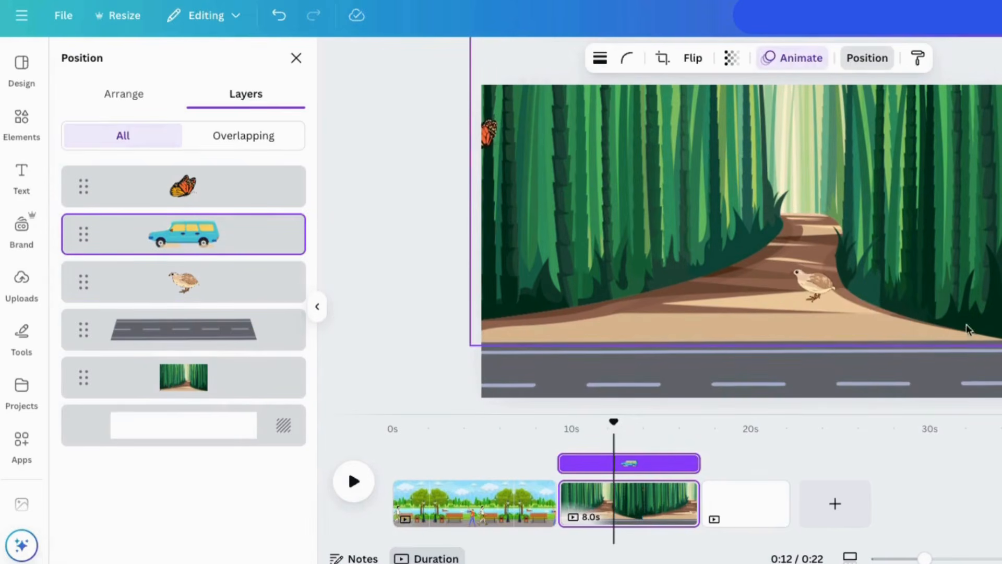
{"action": "key", "text": "Delete"}
{"action": "left_click", "coordinate": [555, 423]}
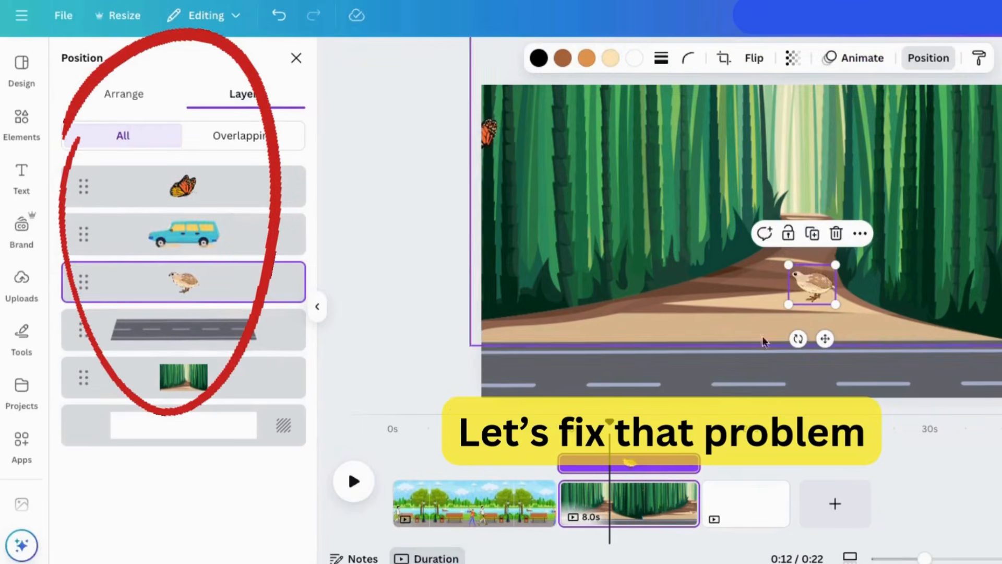
{"action": "left_click", "coordinate": [806, 334]}
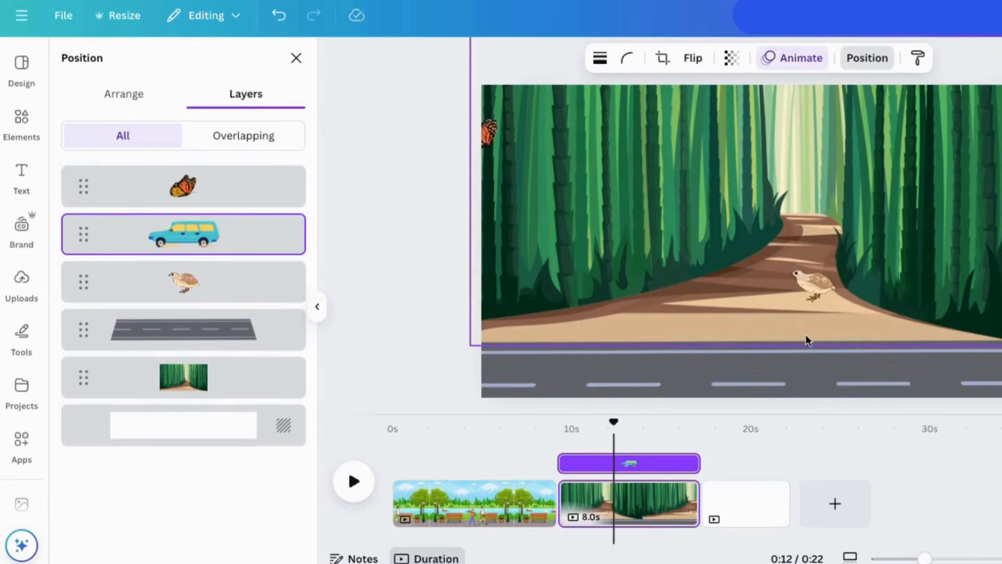
{"action": "left_click", "coordinate": [375, 423]}
{"action": "left_click", "coordinate": [353, 481]}
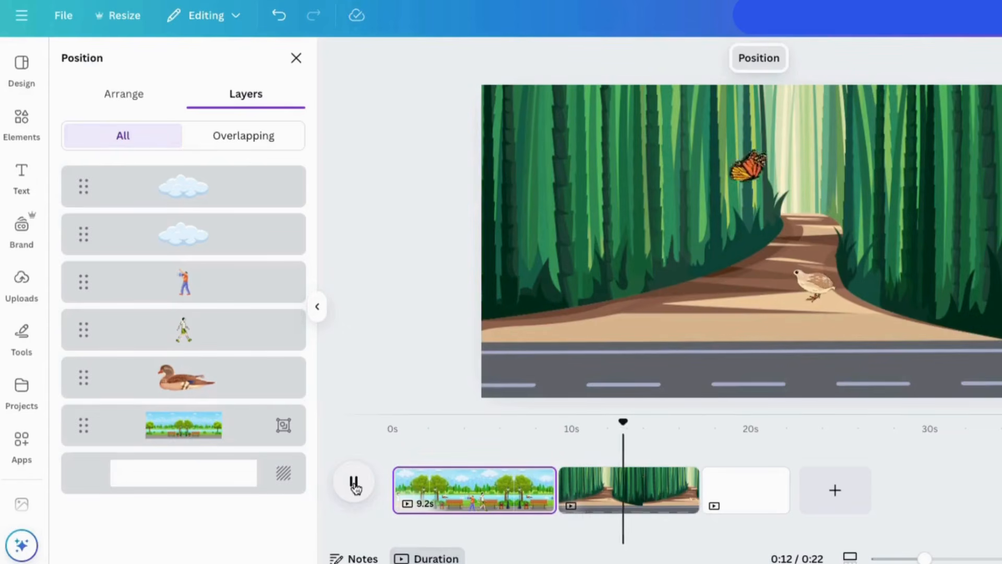
{"action": "left_click", "coordinate": [354, 484]}
{"action": "left_click", "coordinate": [279, 16]}
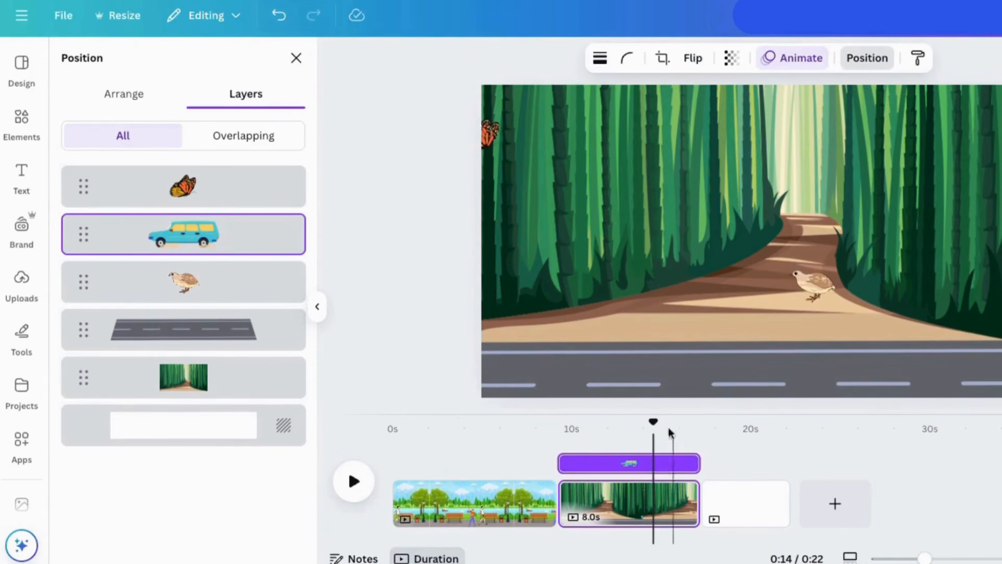